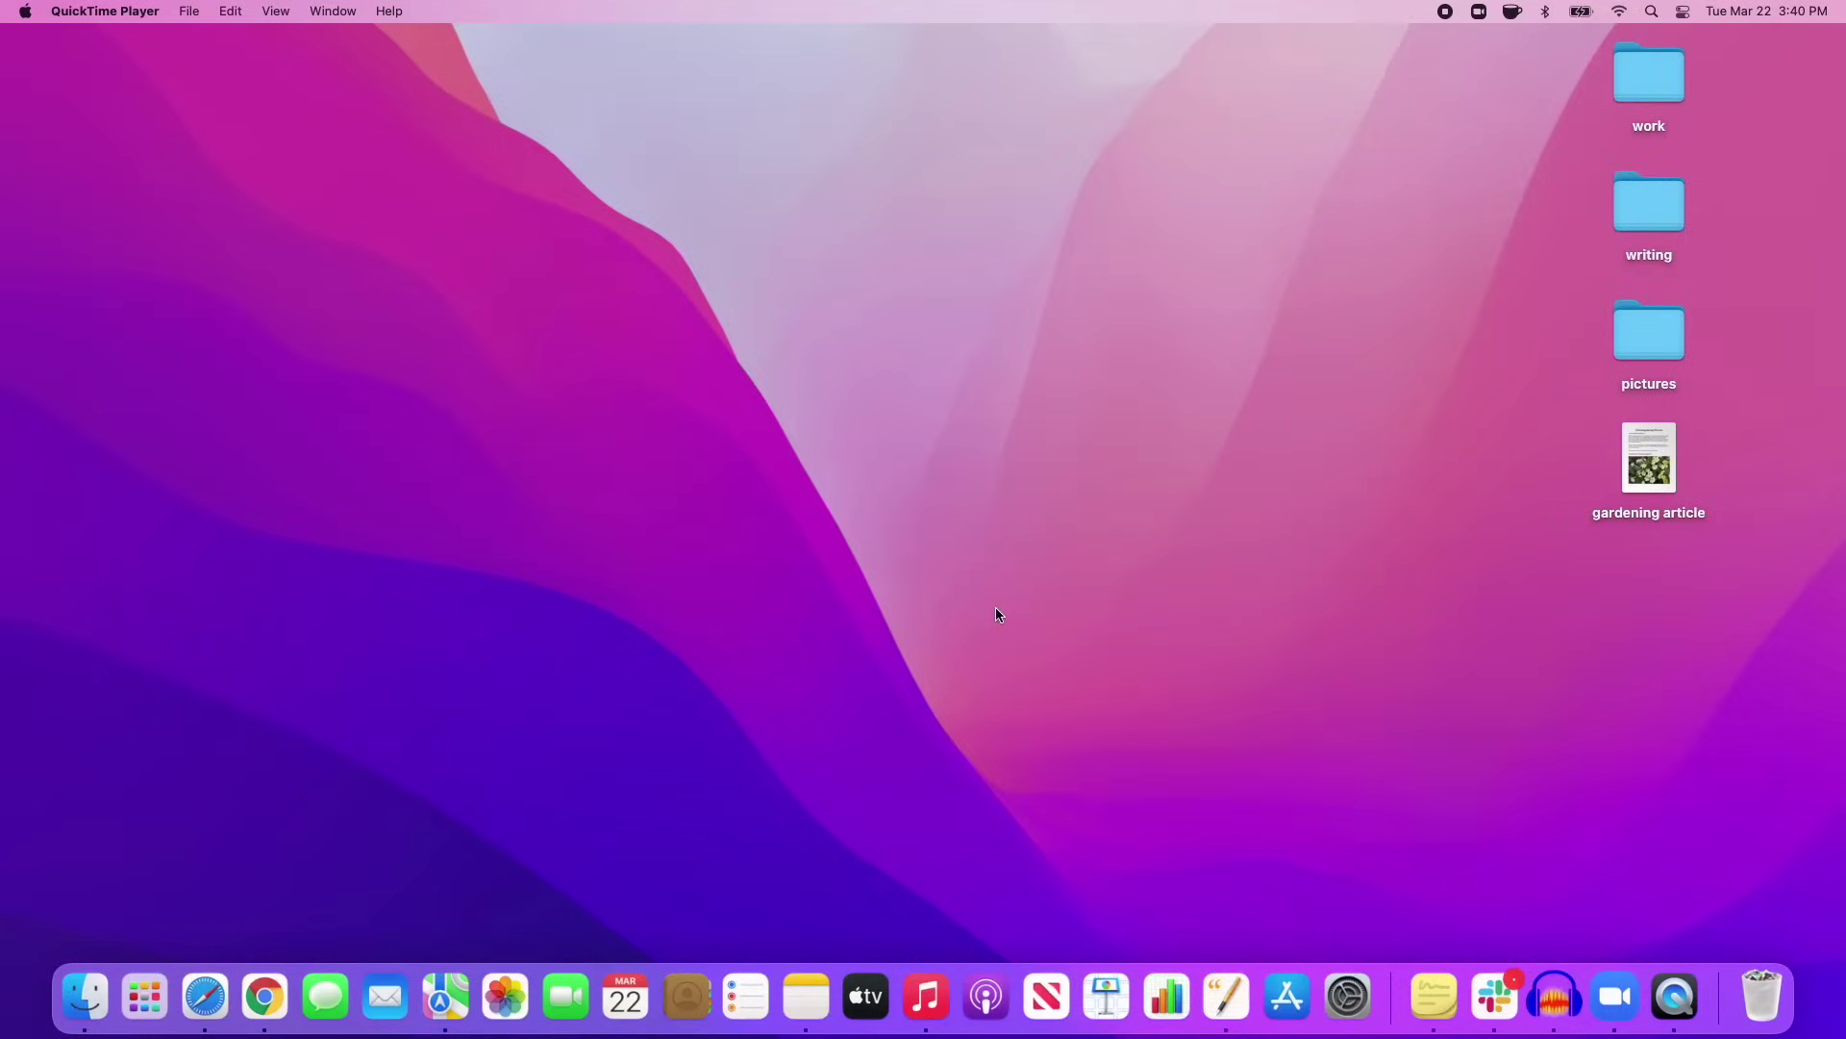
- Make Finder active by clicking an empty spot on the desktop
click(996, 614)
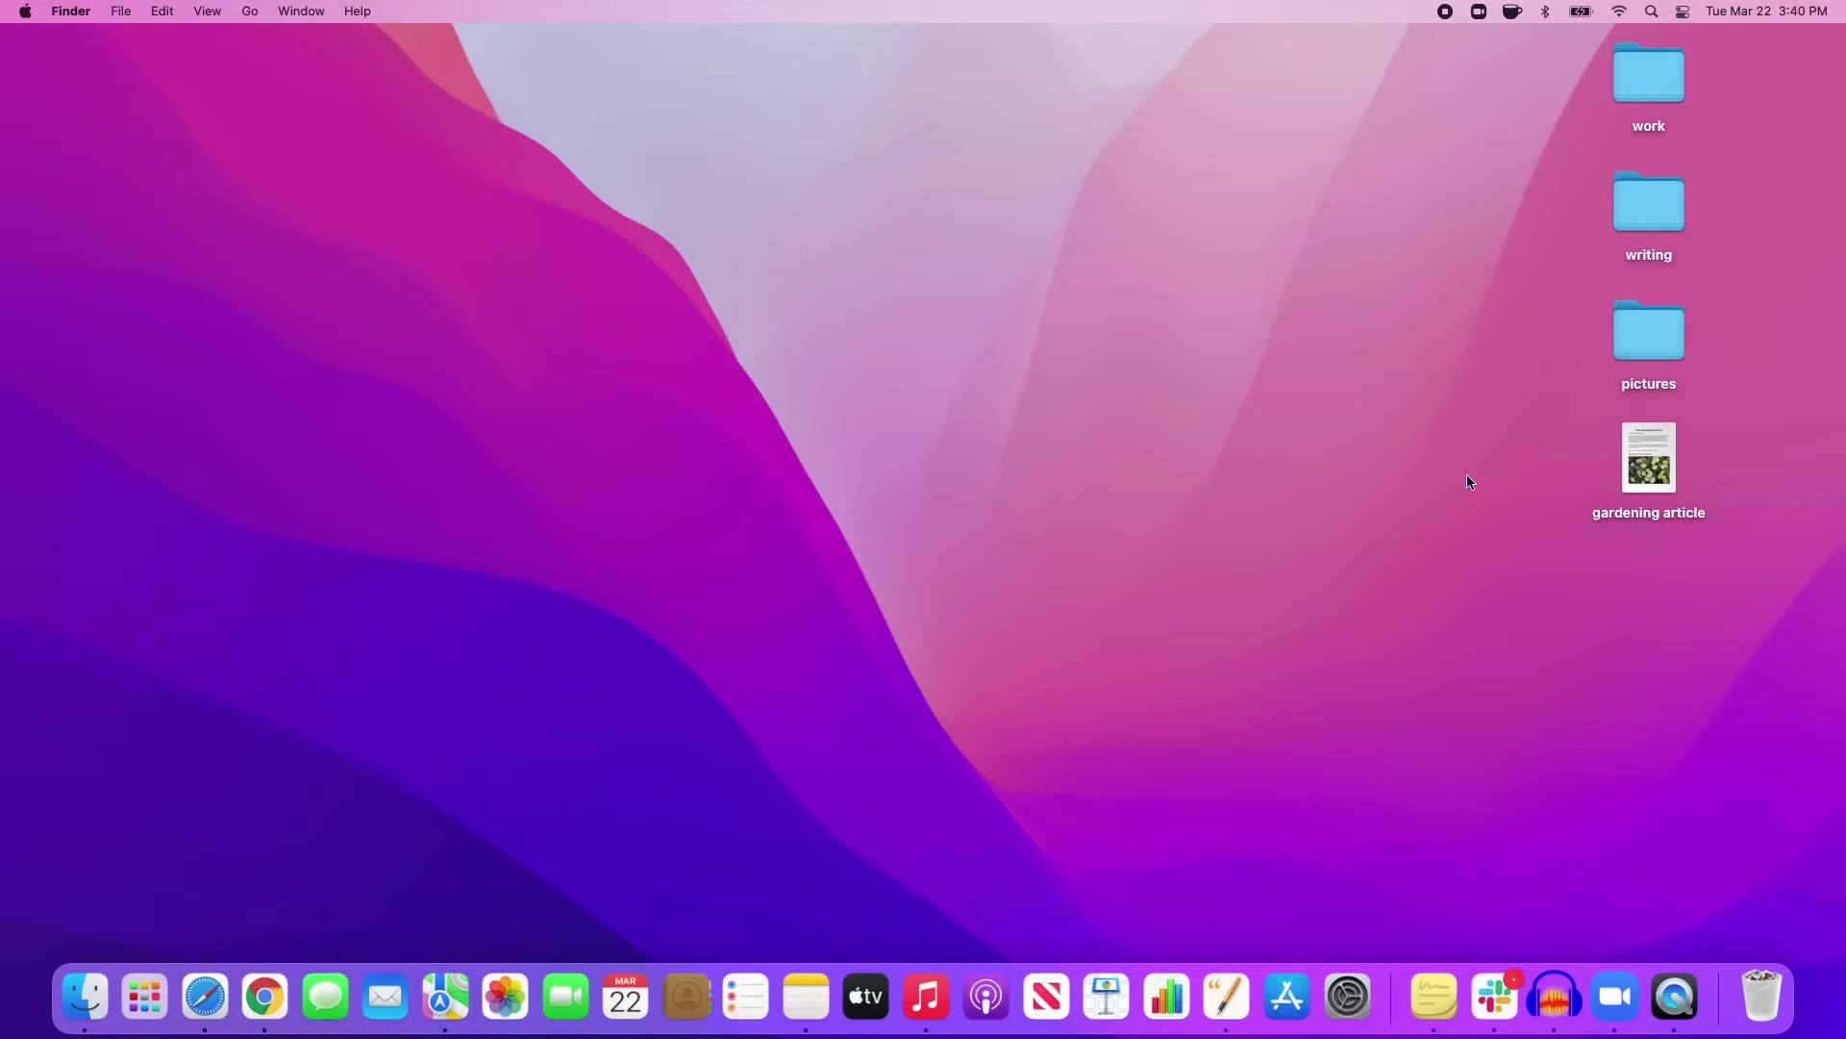
- Open the 'gardening article' desktop file in Pages
double_click(1649, 458)
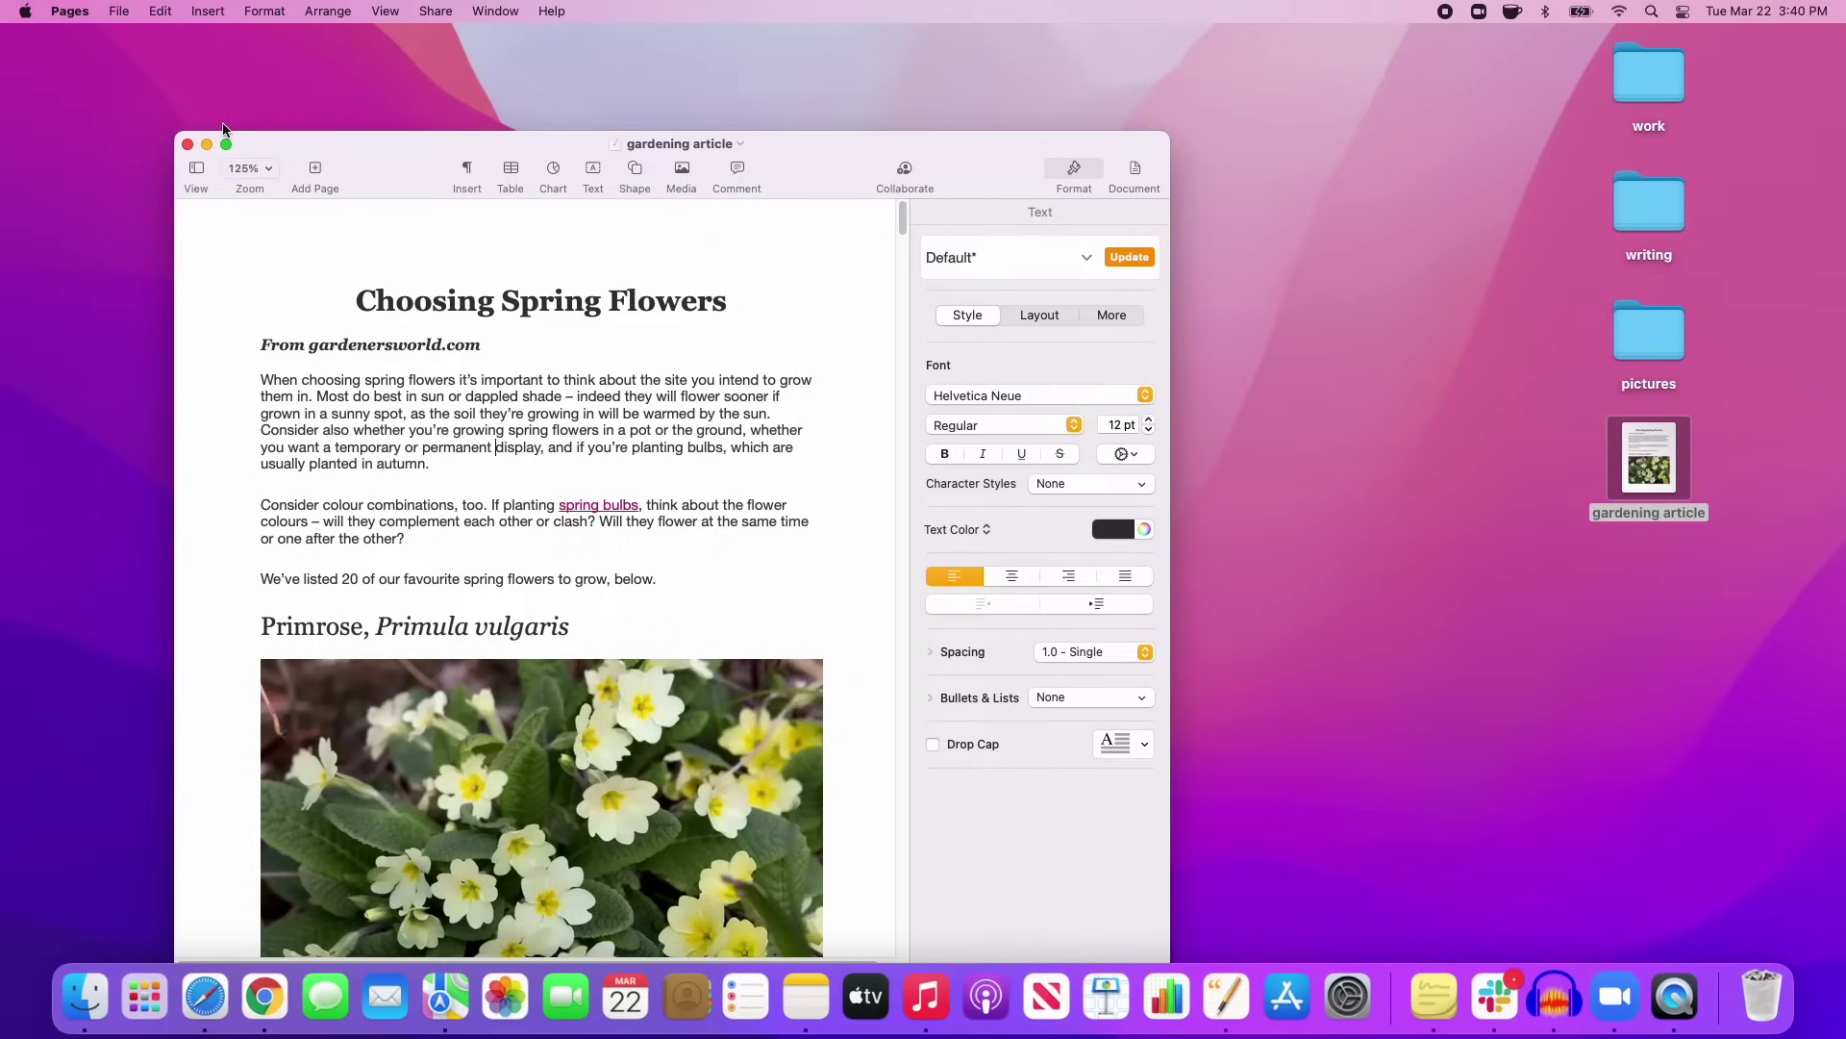
click(123, 12)
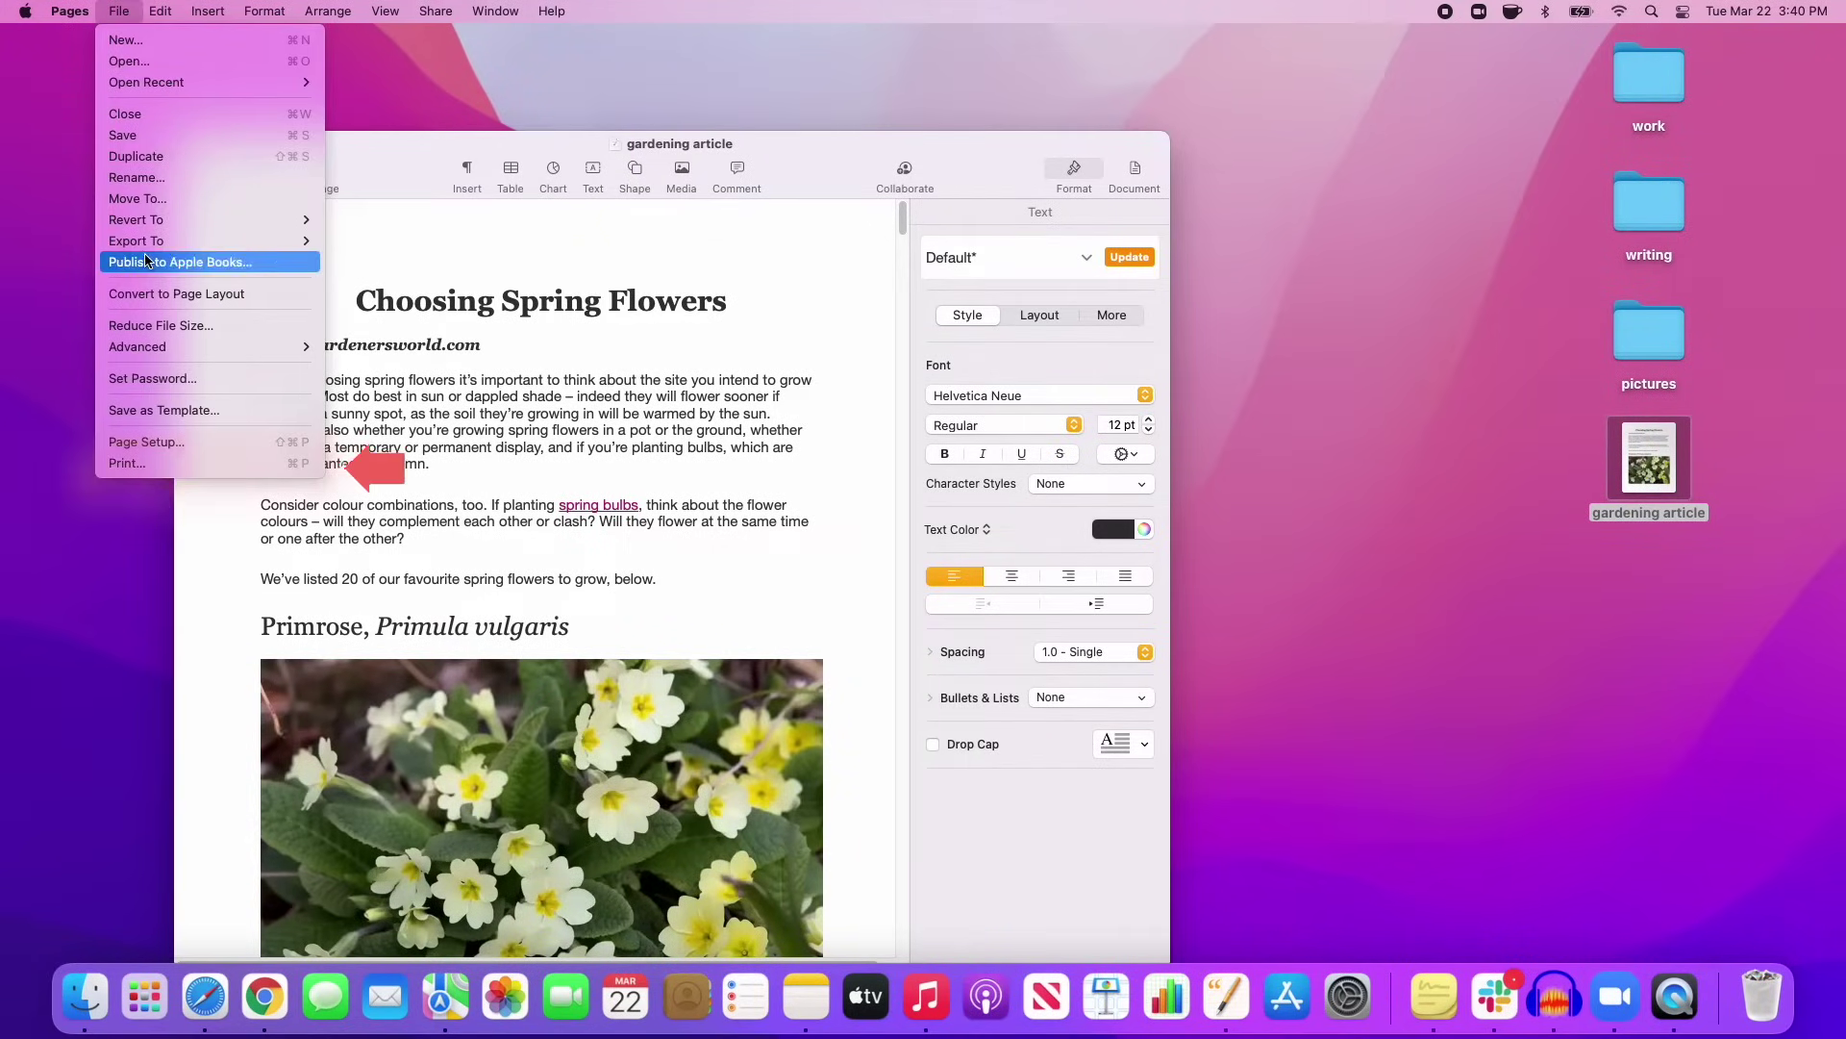
click(125, 463)
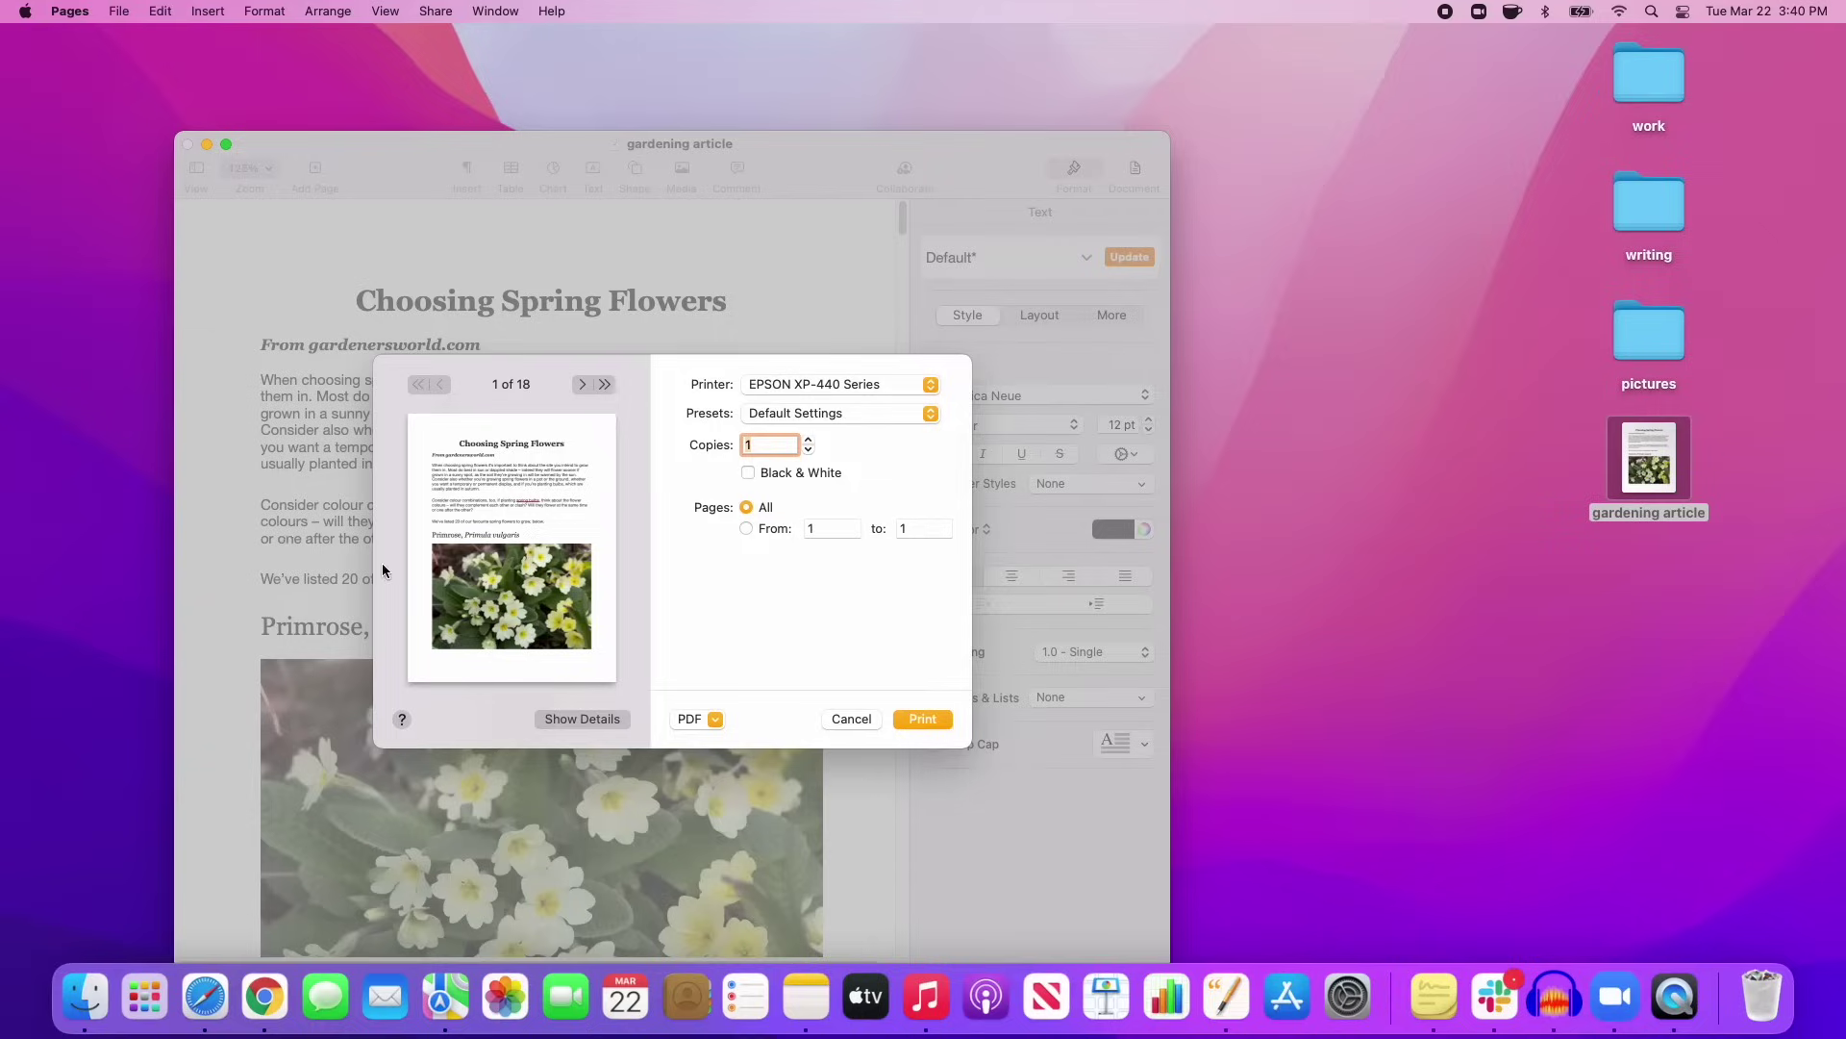
click(913, 720)
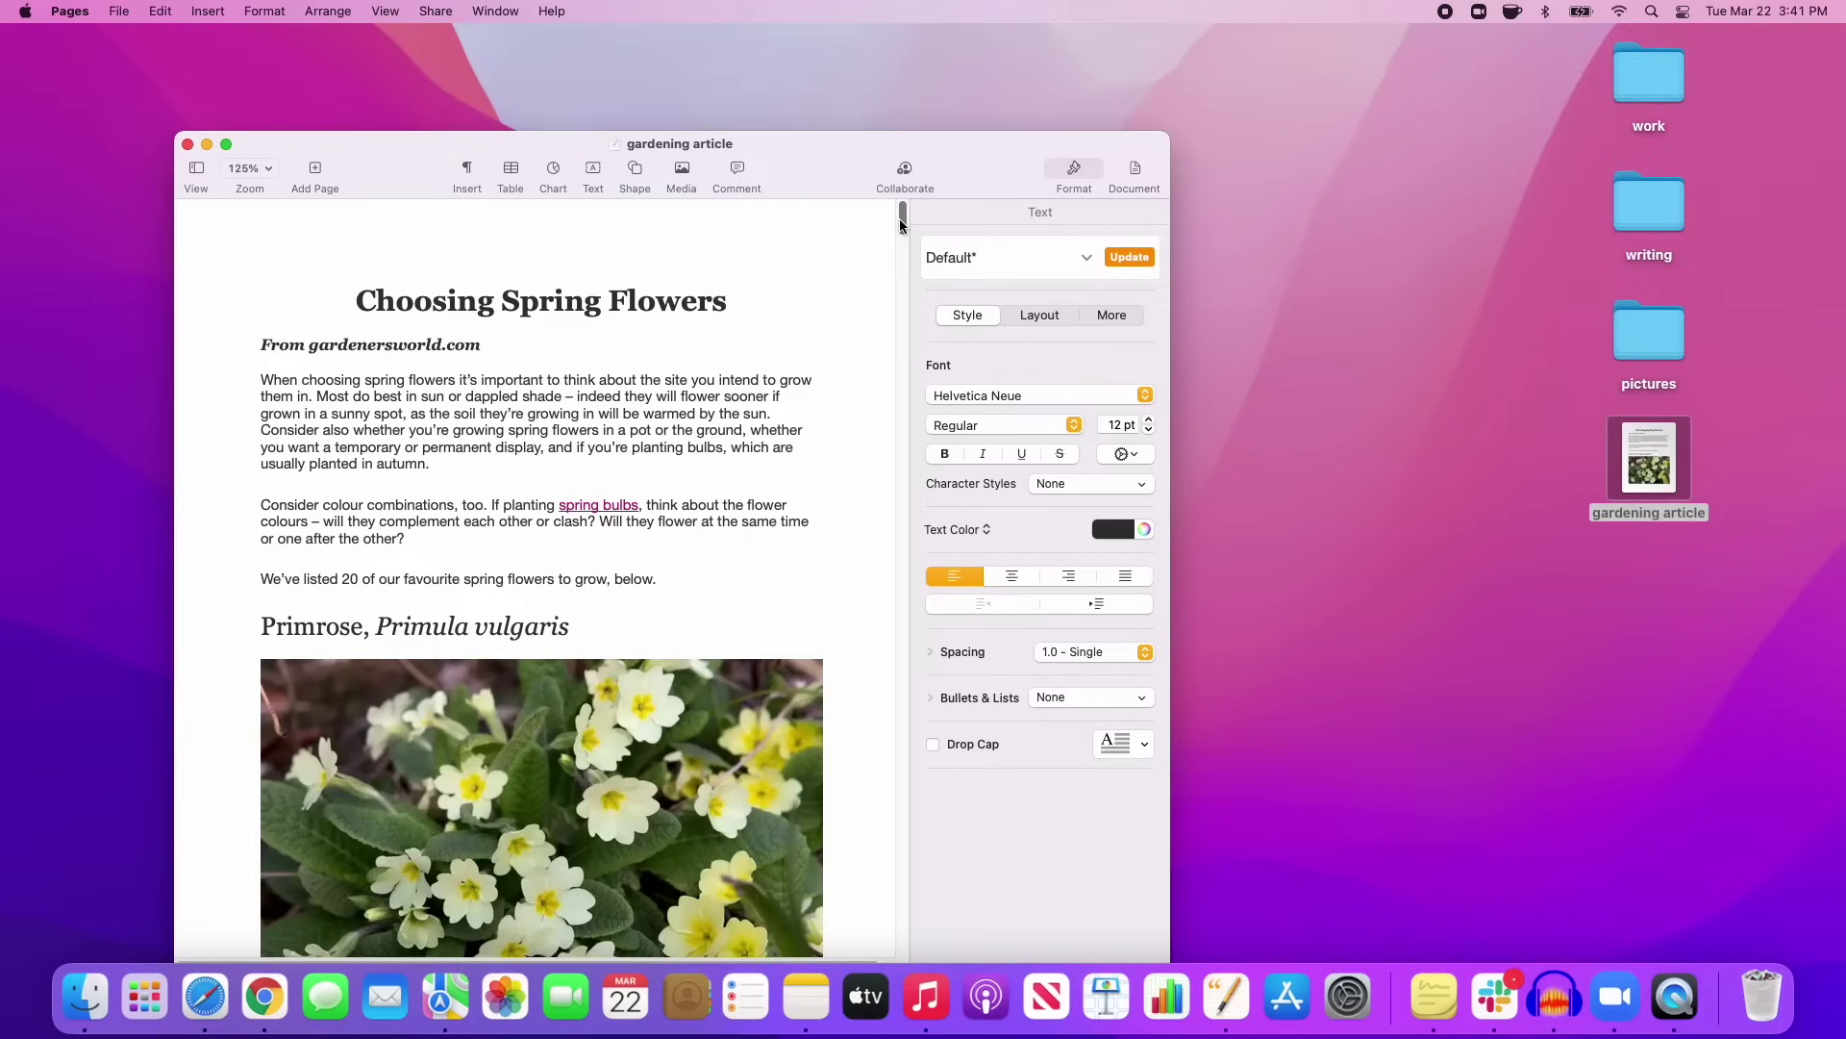
mouse_move(899, 218)
mouse_down()
mouse_move(905, 454)
mouse_move(900, 224)
mouse_up()
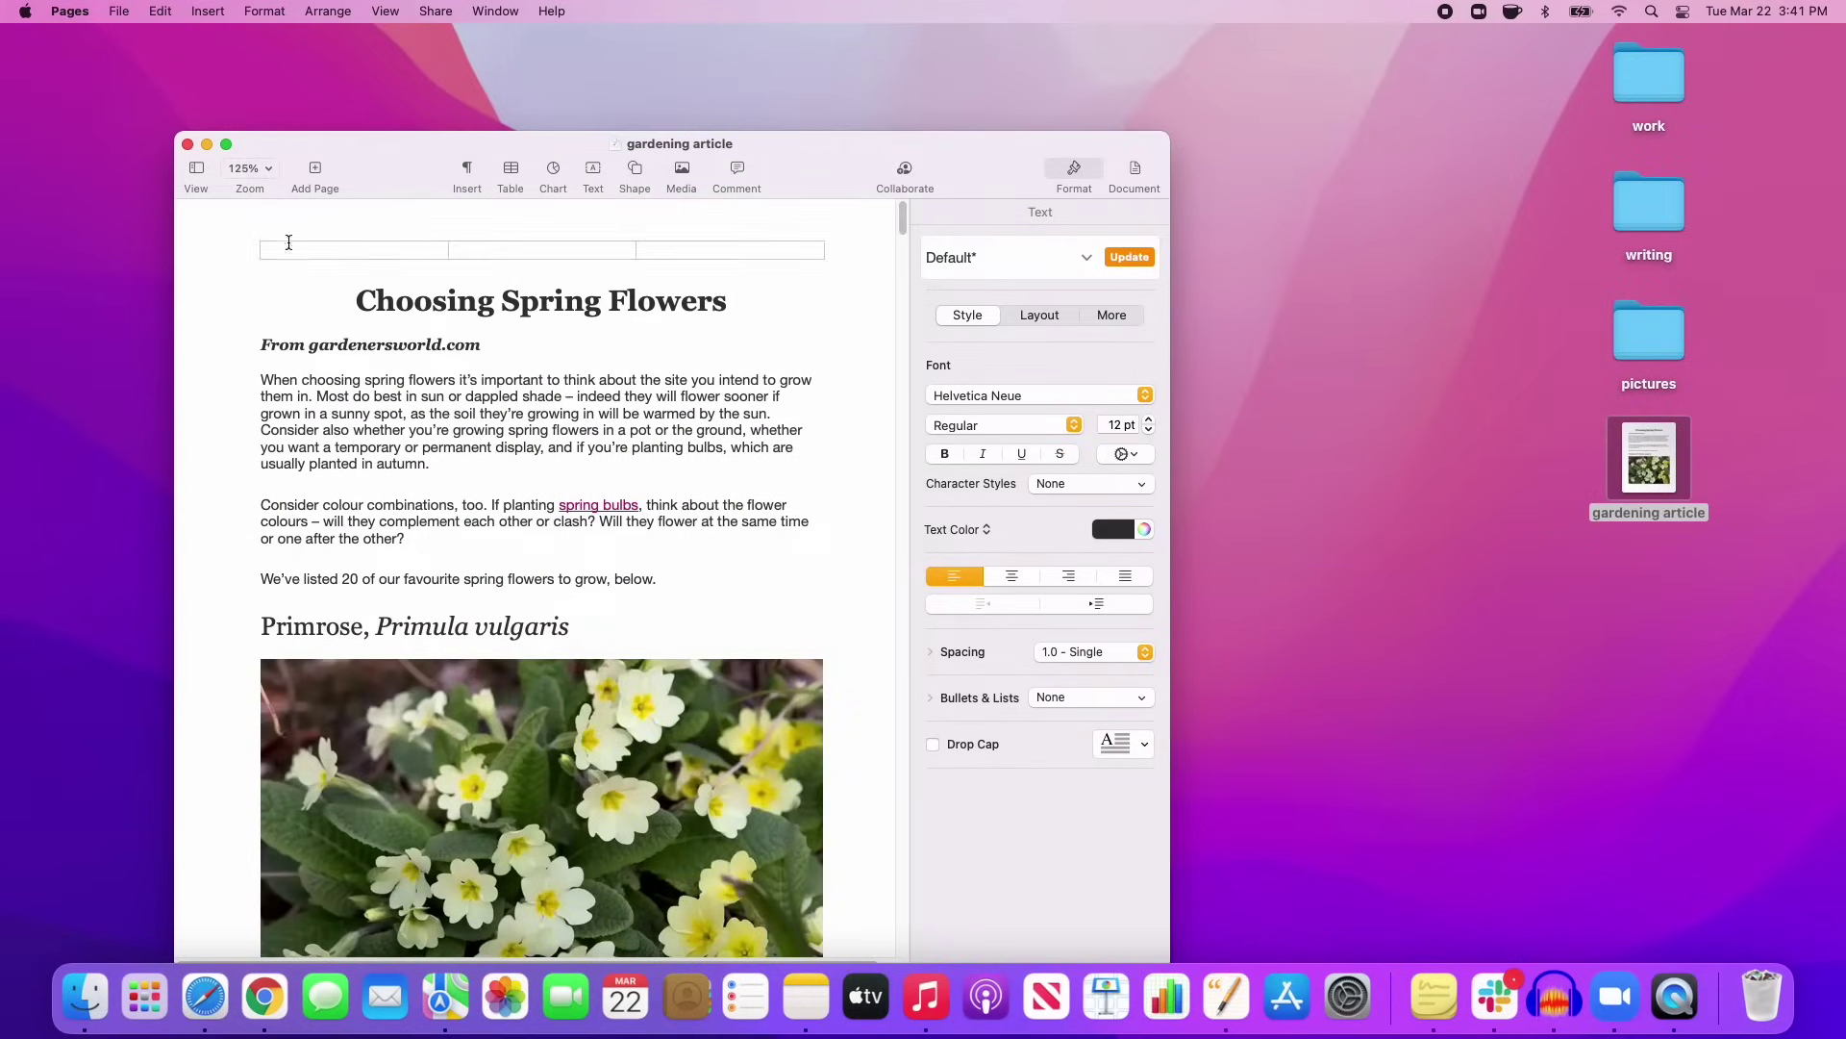
- Start printing the gardening article with a custom page range of pages 1 to 3
click(118, 12)
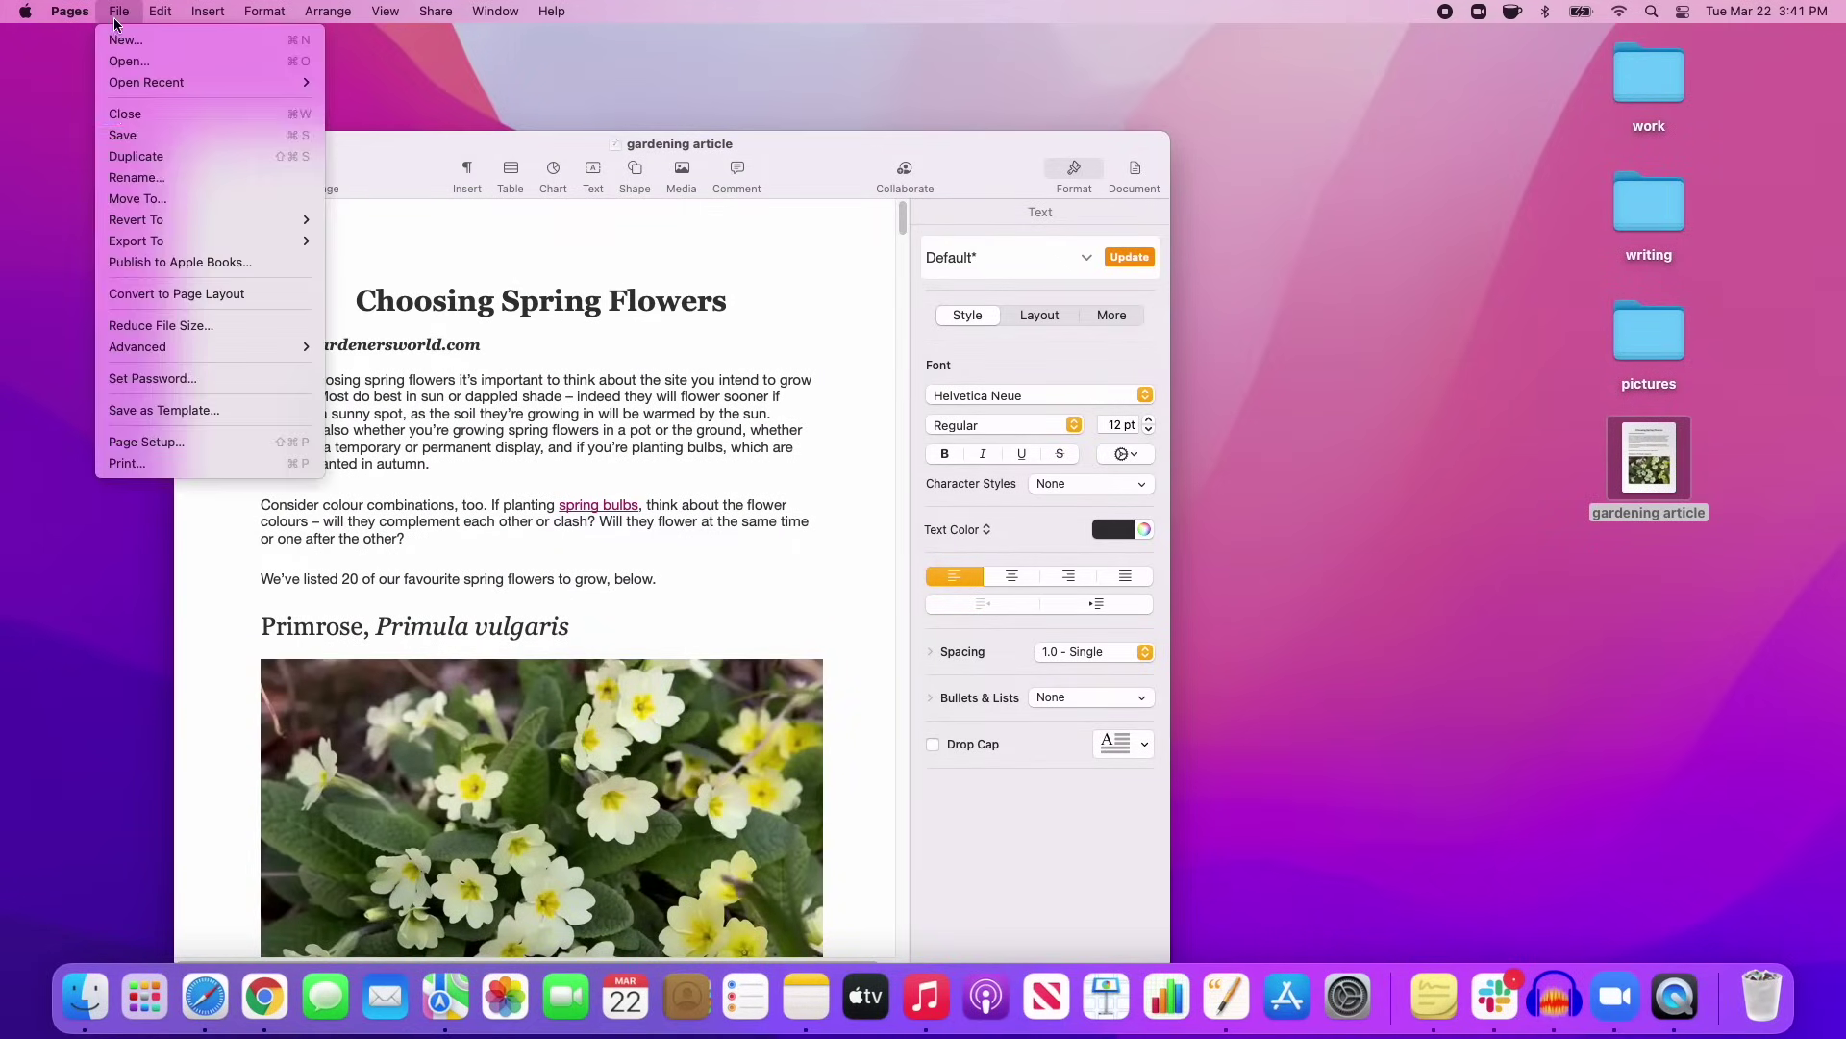
click(124, 463)
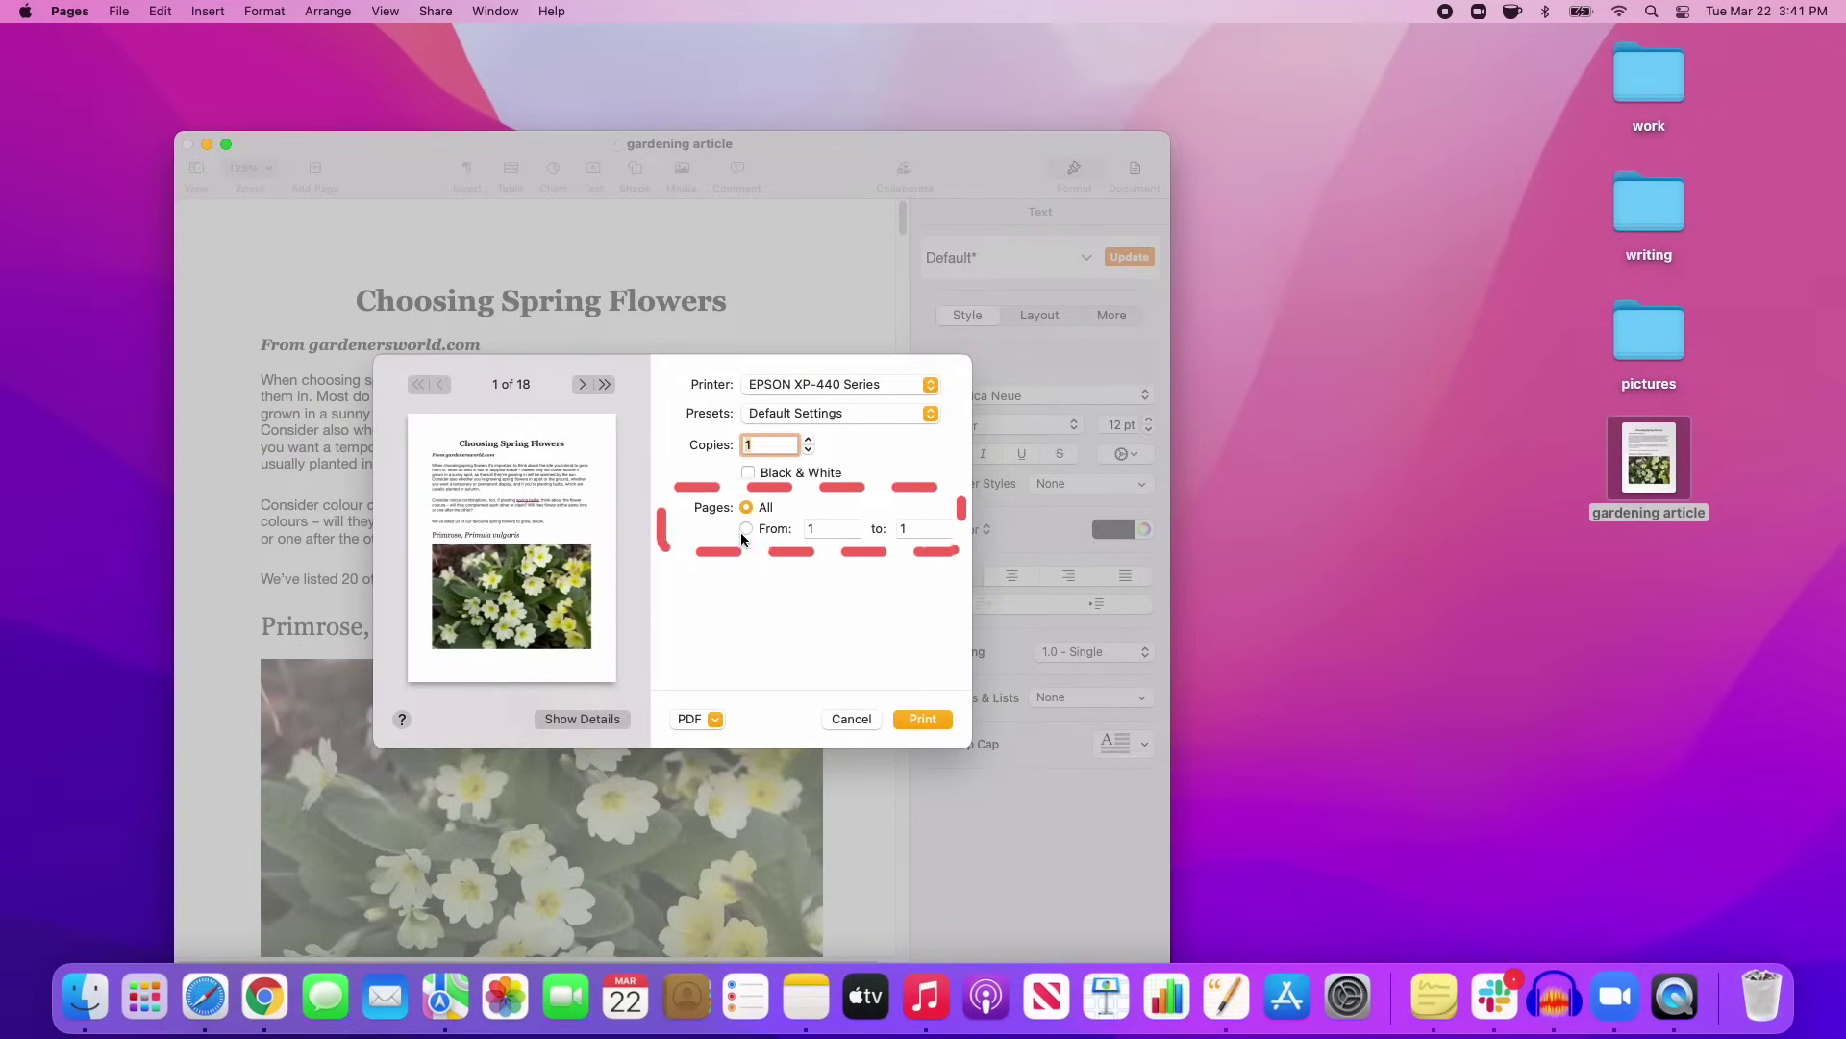
click(744, 529)
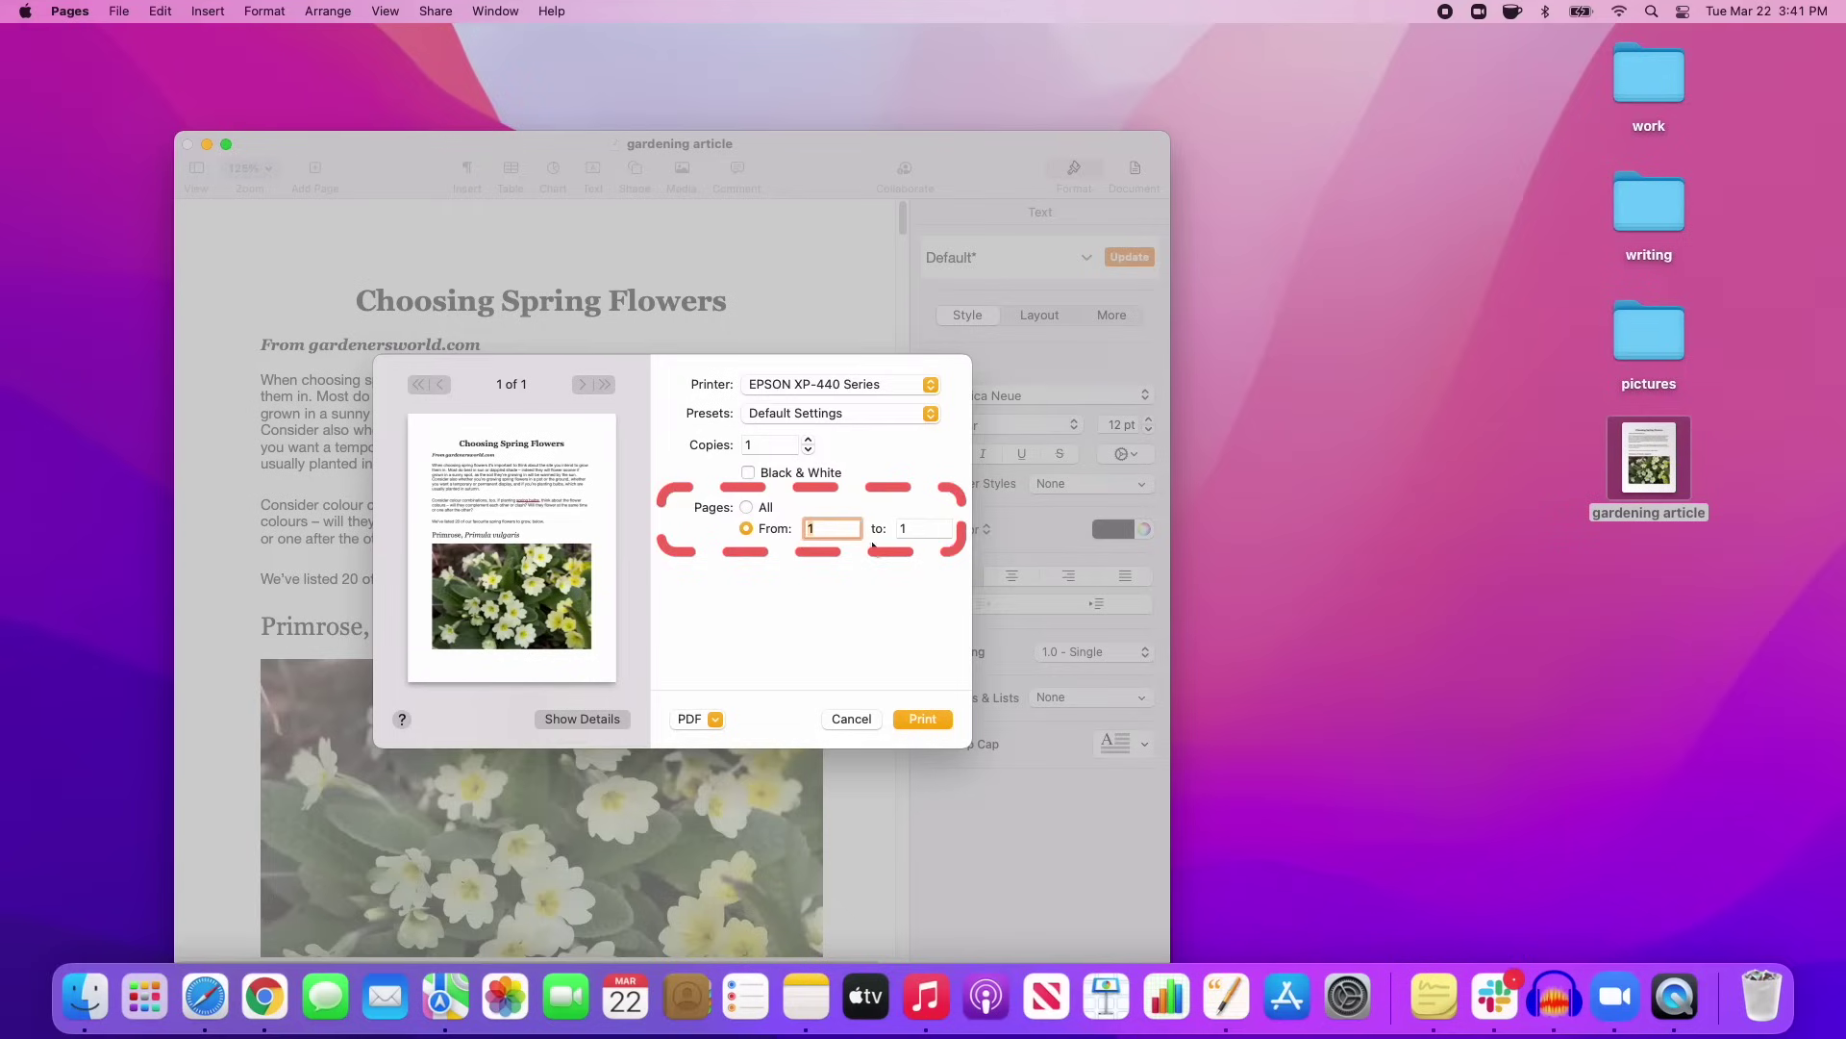
key(Tab)
text(3)
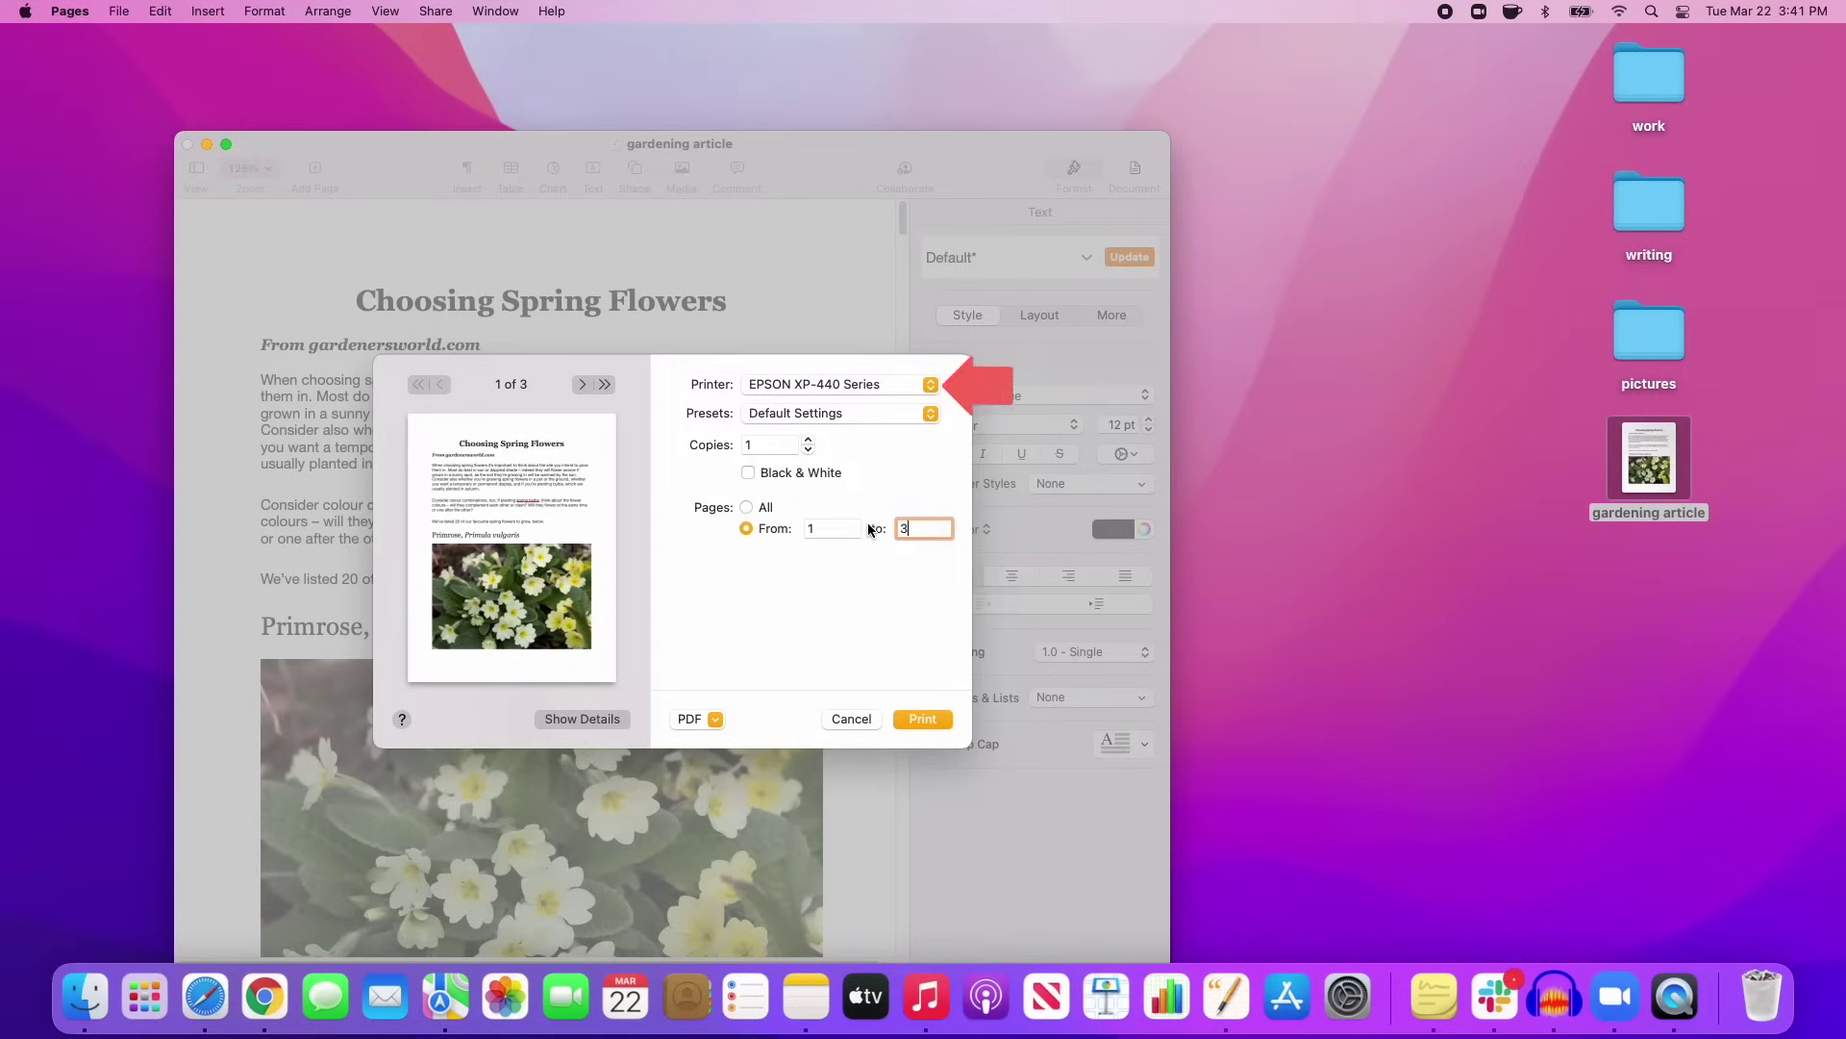
- Print pages 1–3 on the EPSON XP-440 Series printer
click(927, 385)
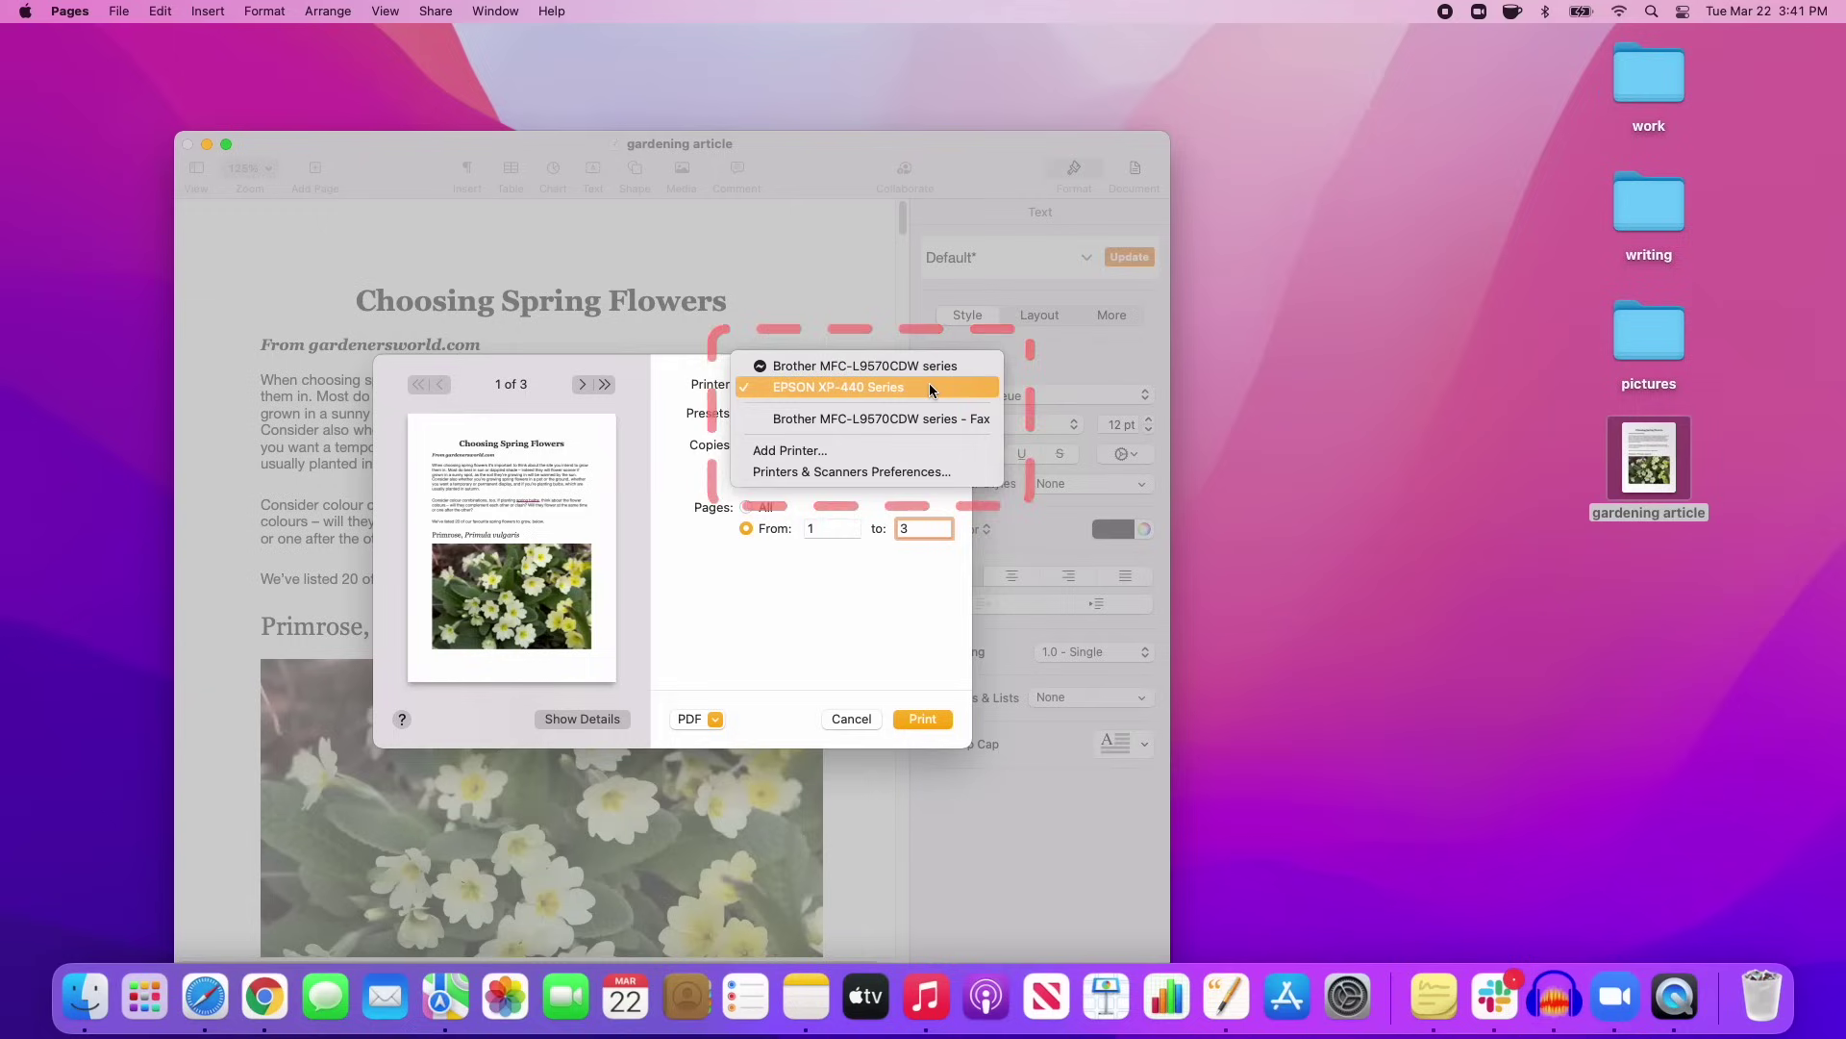
click(929, 387)
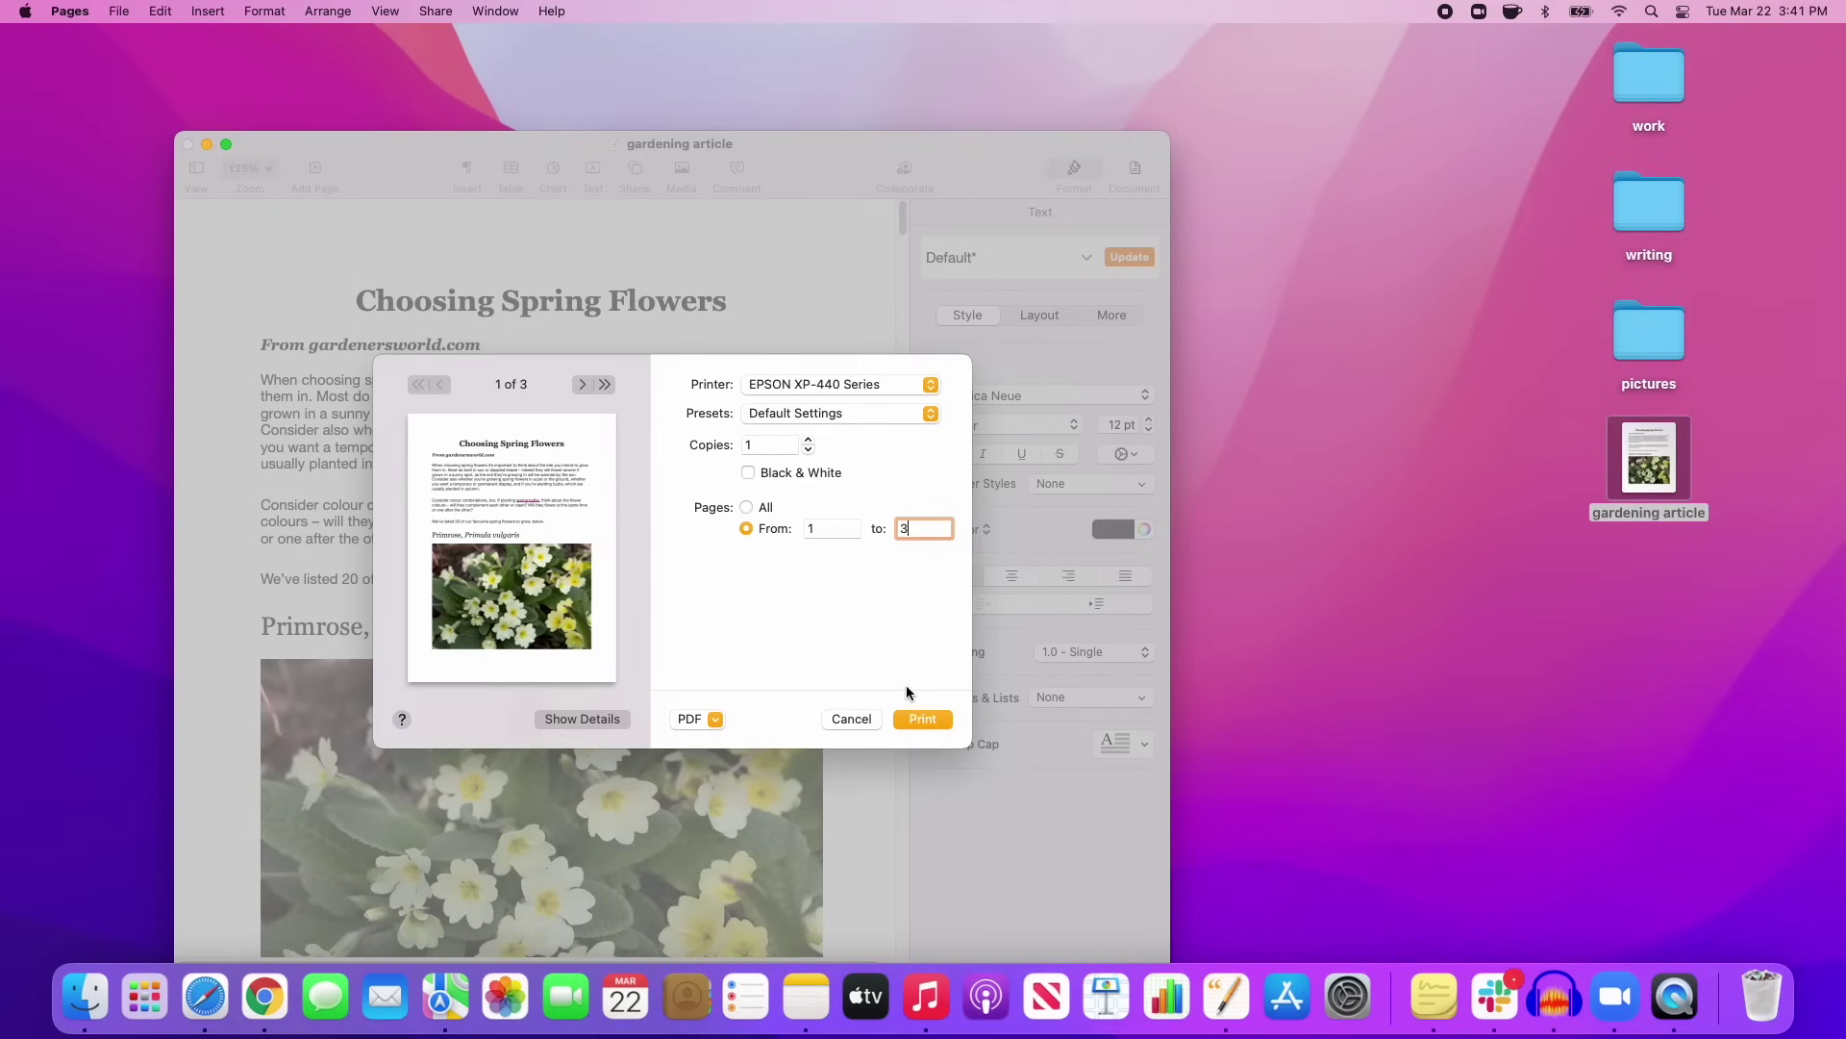
click(913, 717)
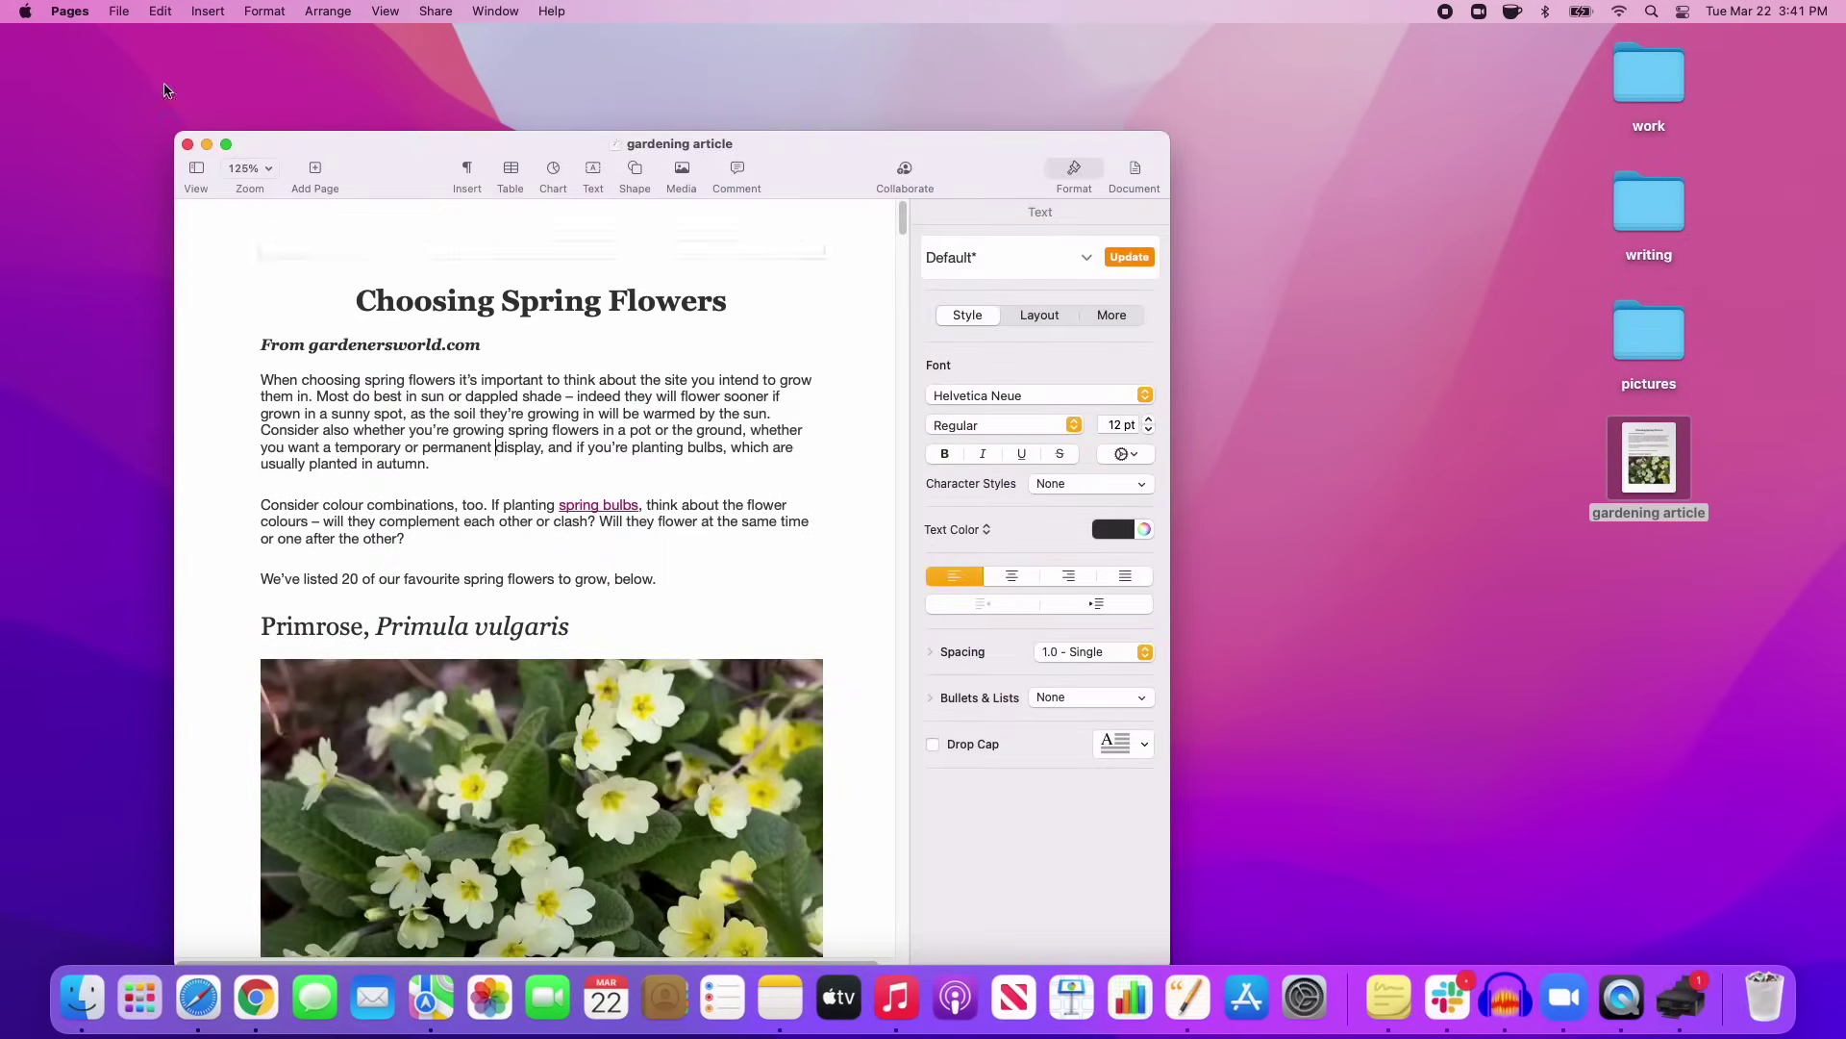
- Print pages 1–3 of the gardening article a second time
click(118, 19)
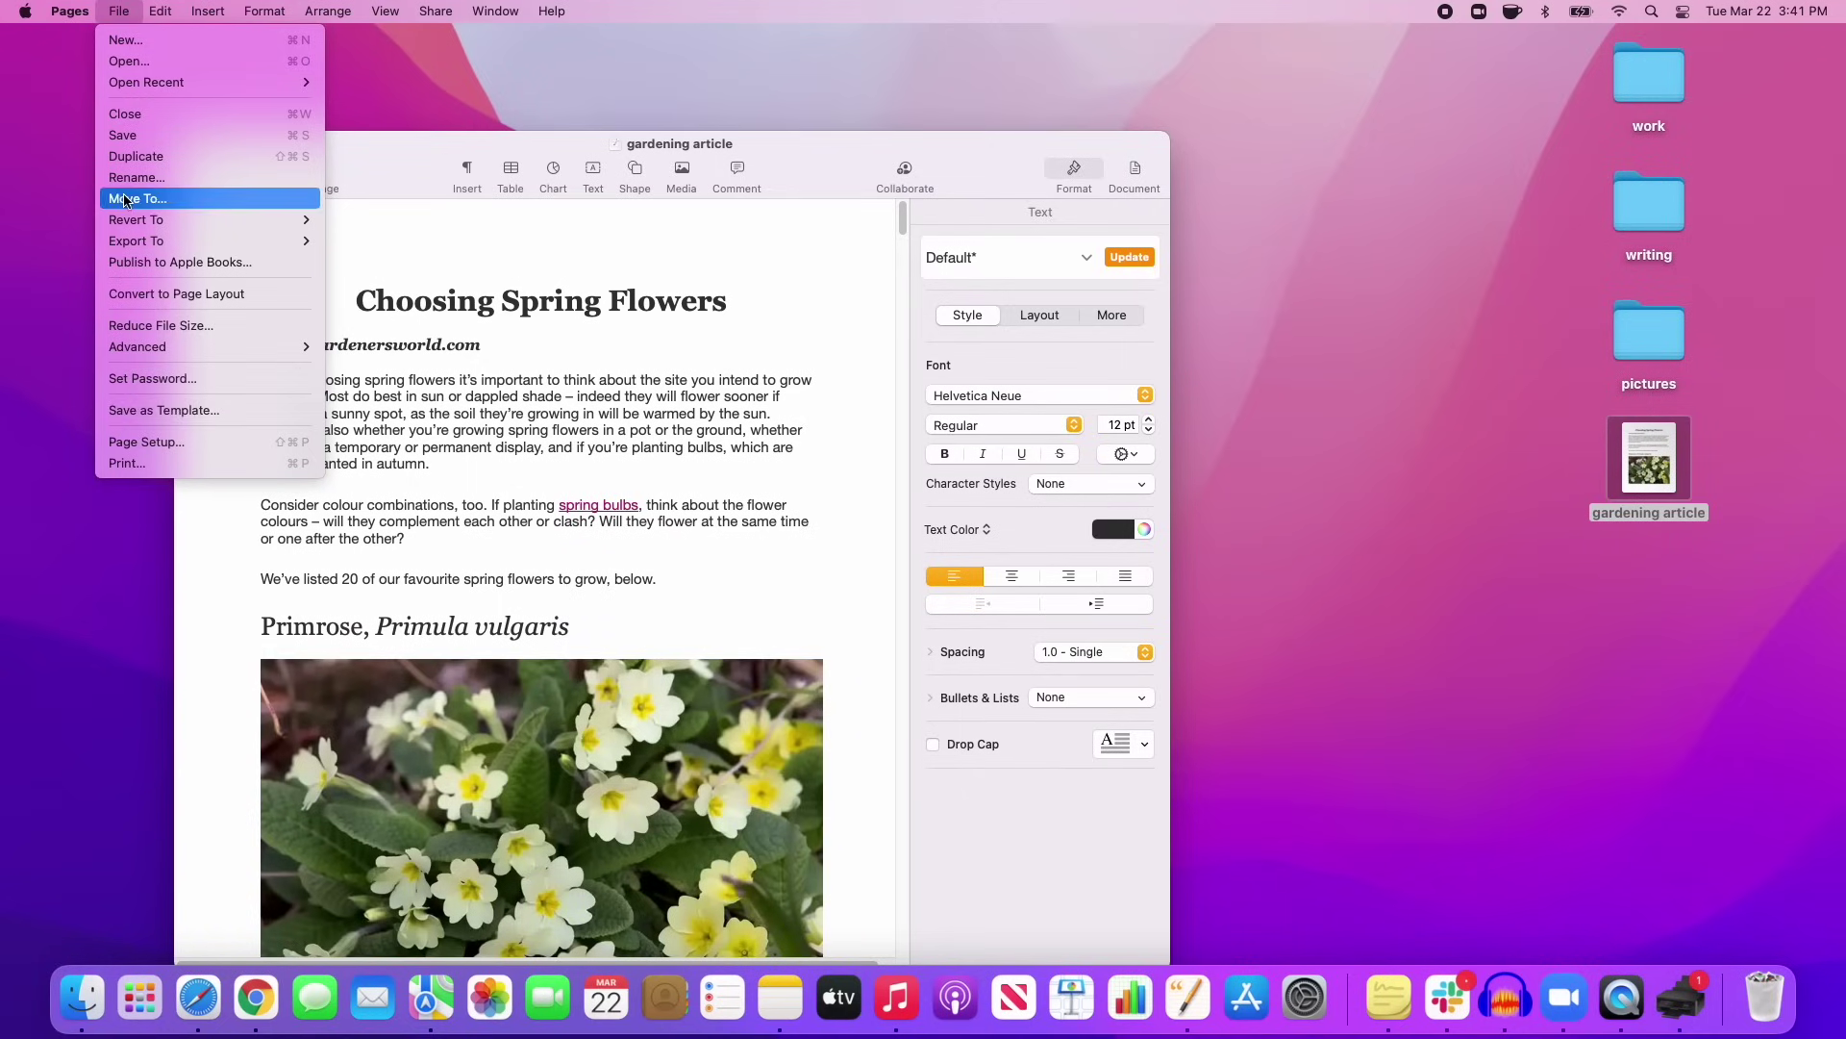
click(144, 479)
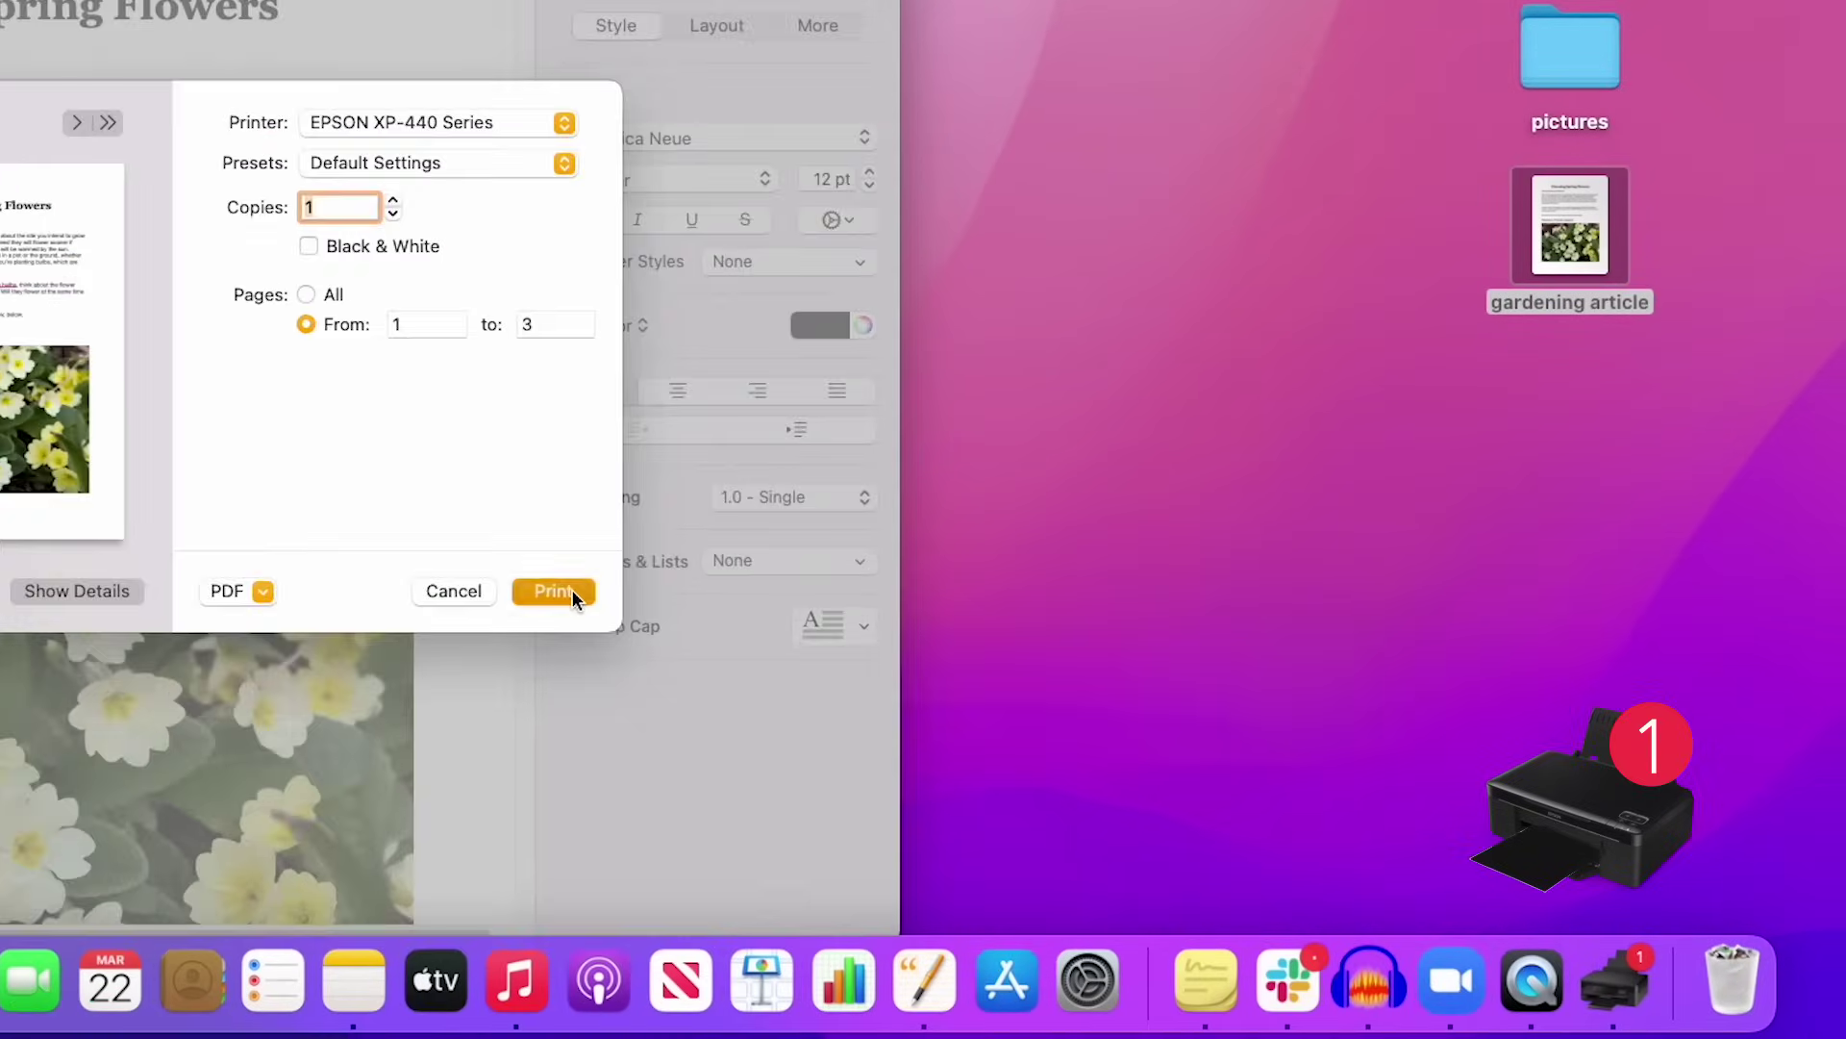
click(922, 717)
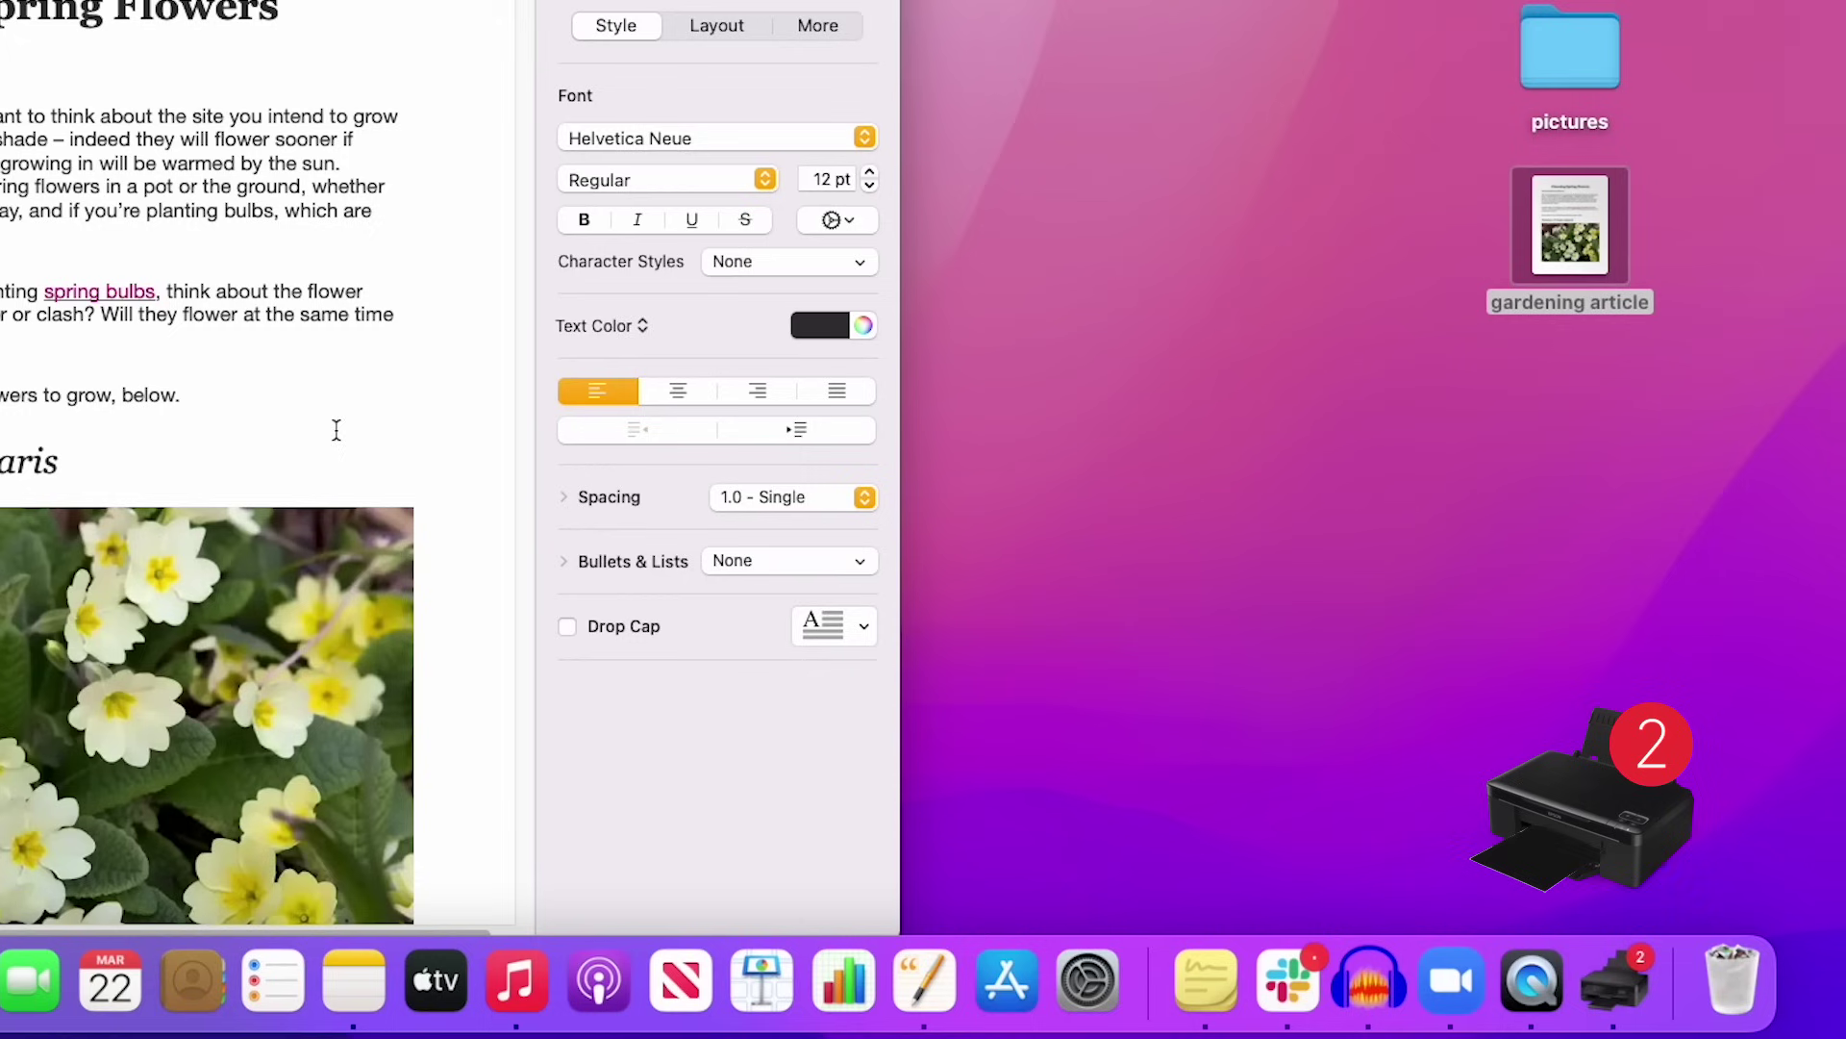
- Open the EPSON XP-440 queue, cancel its three gardening article jobs, and close it
click(1559, 891)
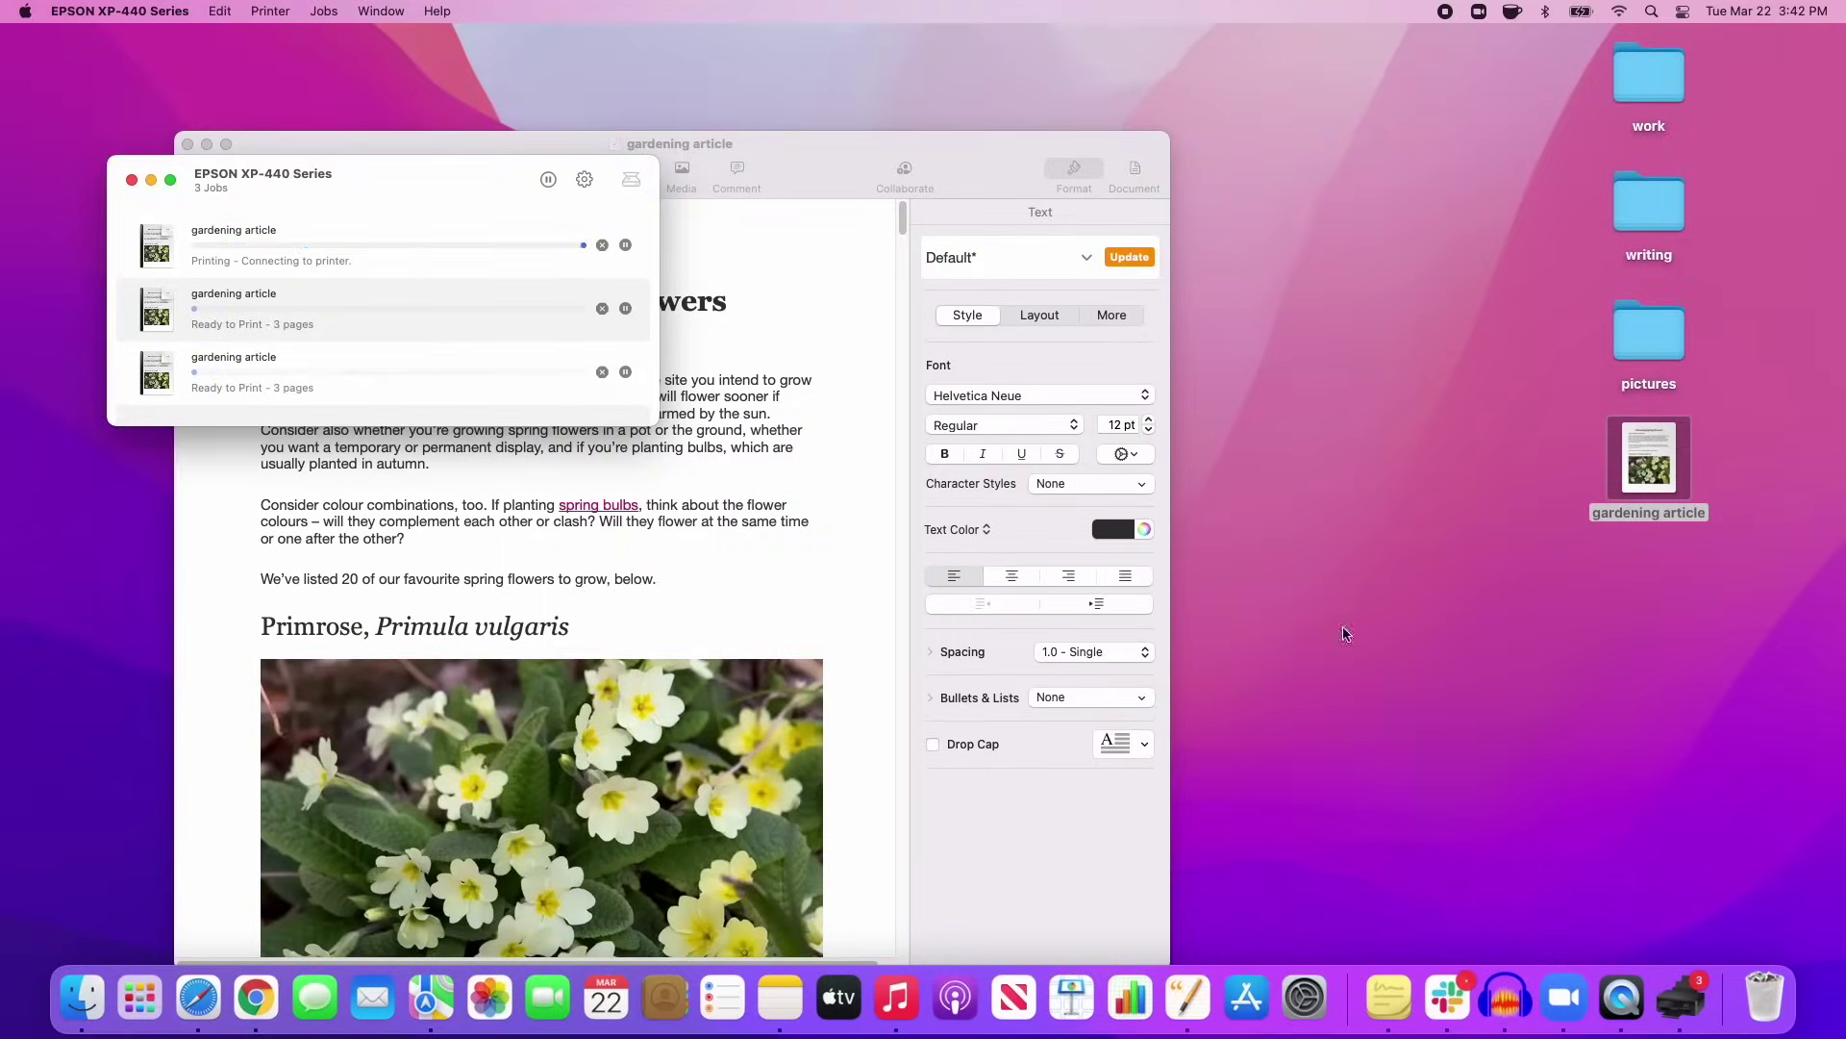
click(602, 372)
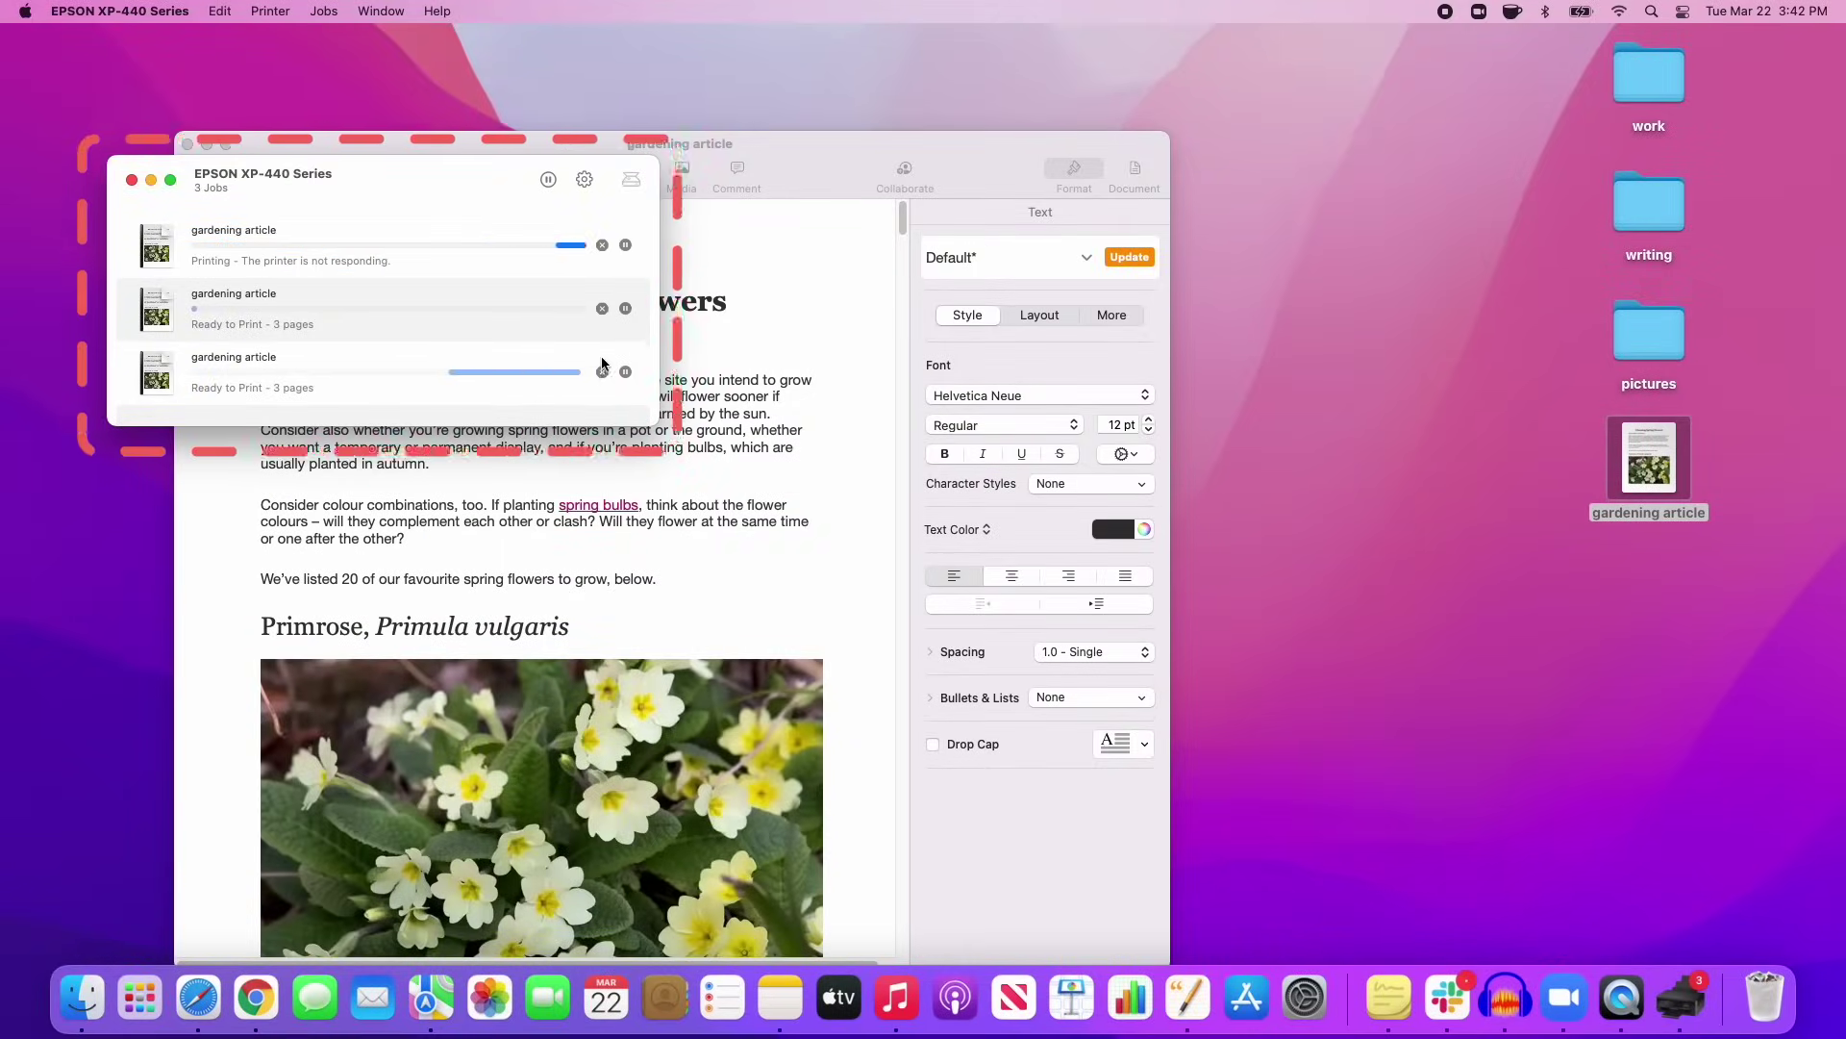
click(601, 310)
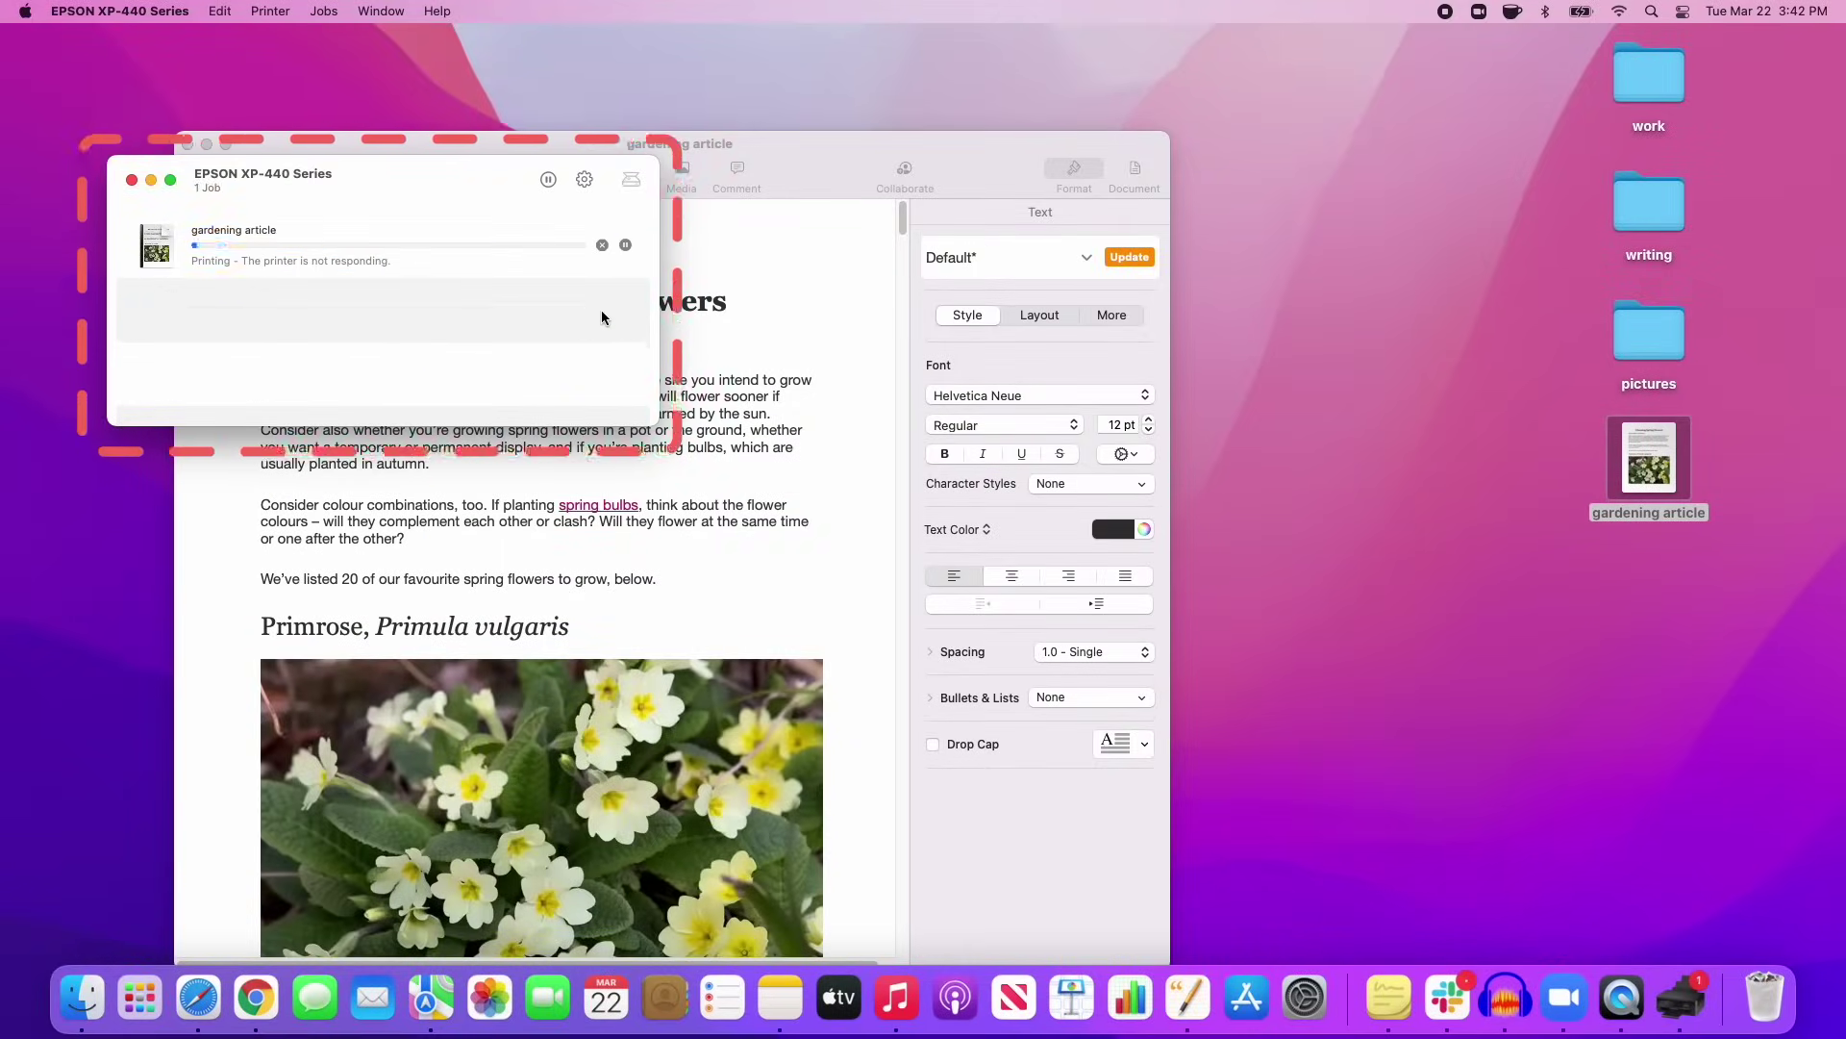
click(602, 244)
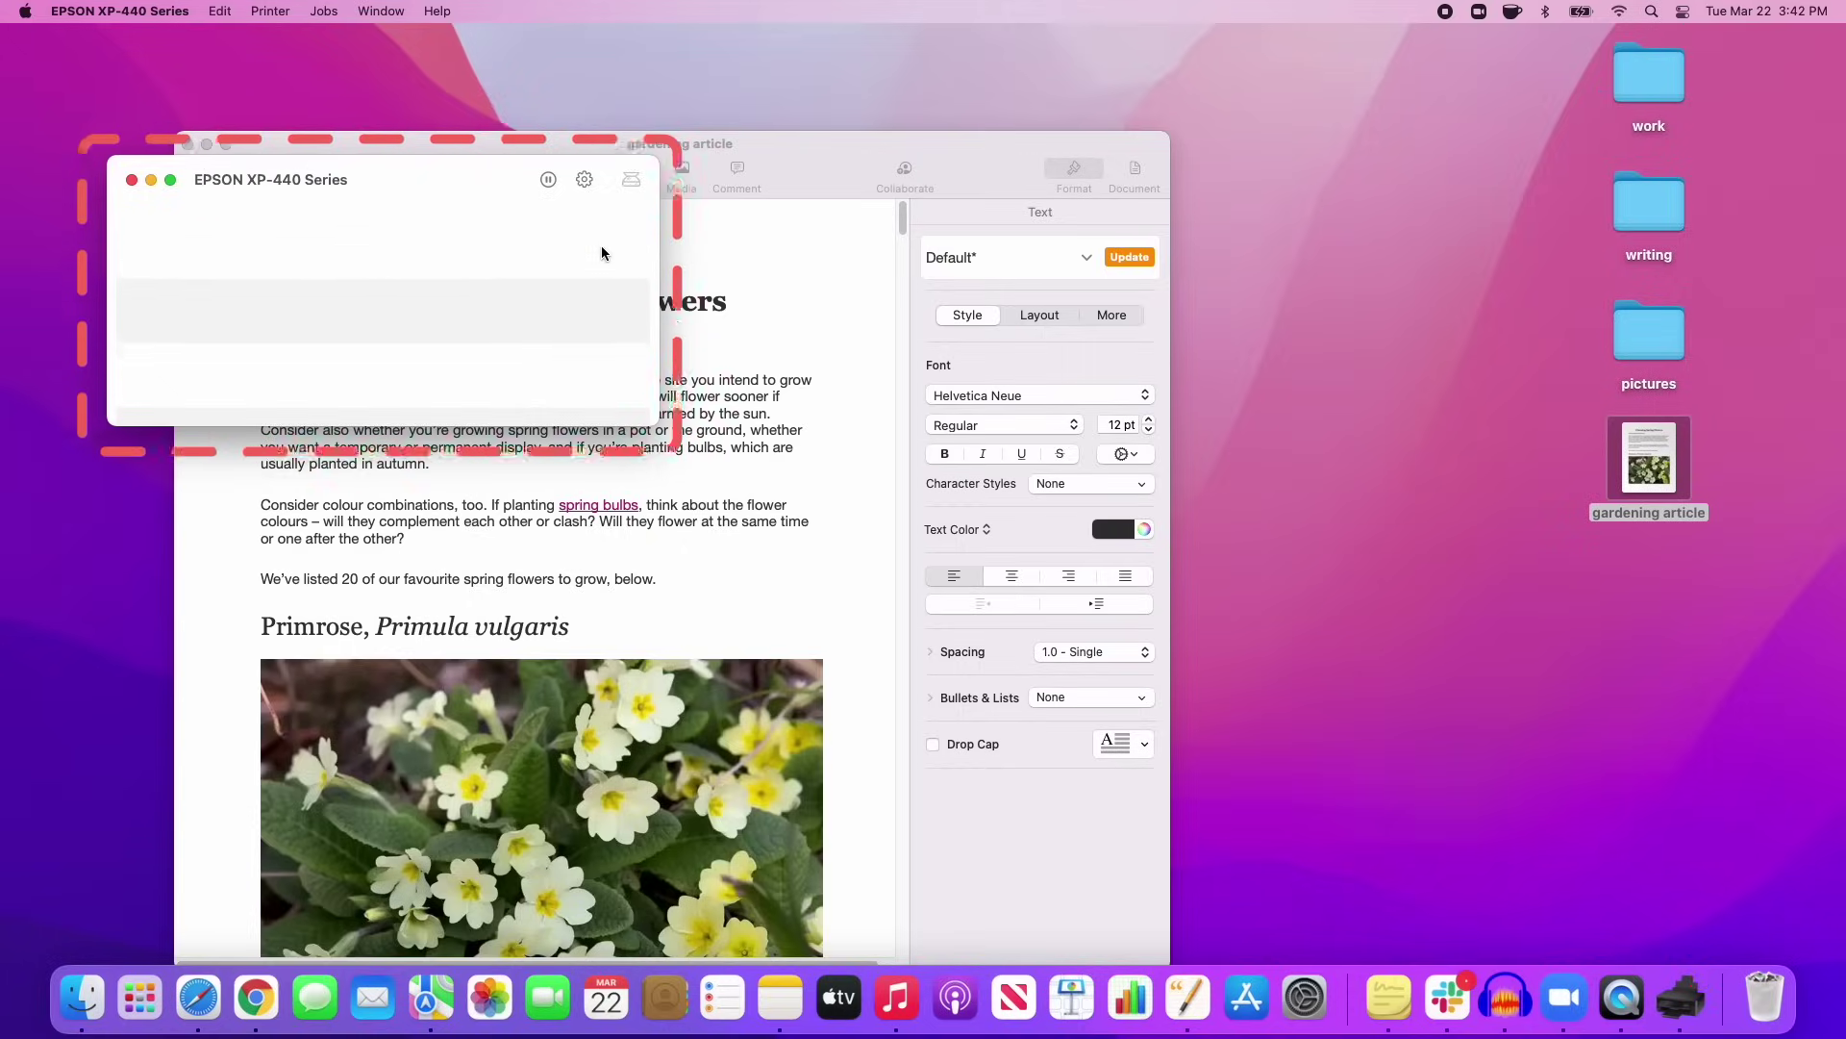
click(131, 180)
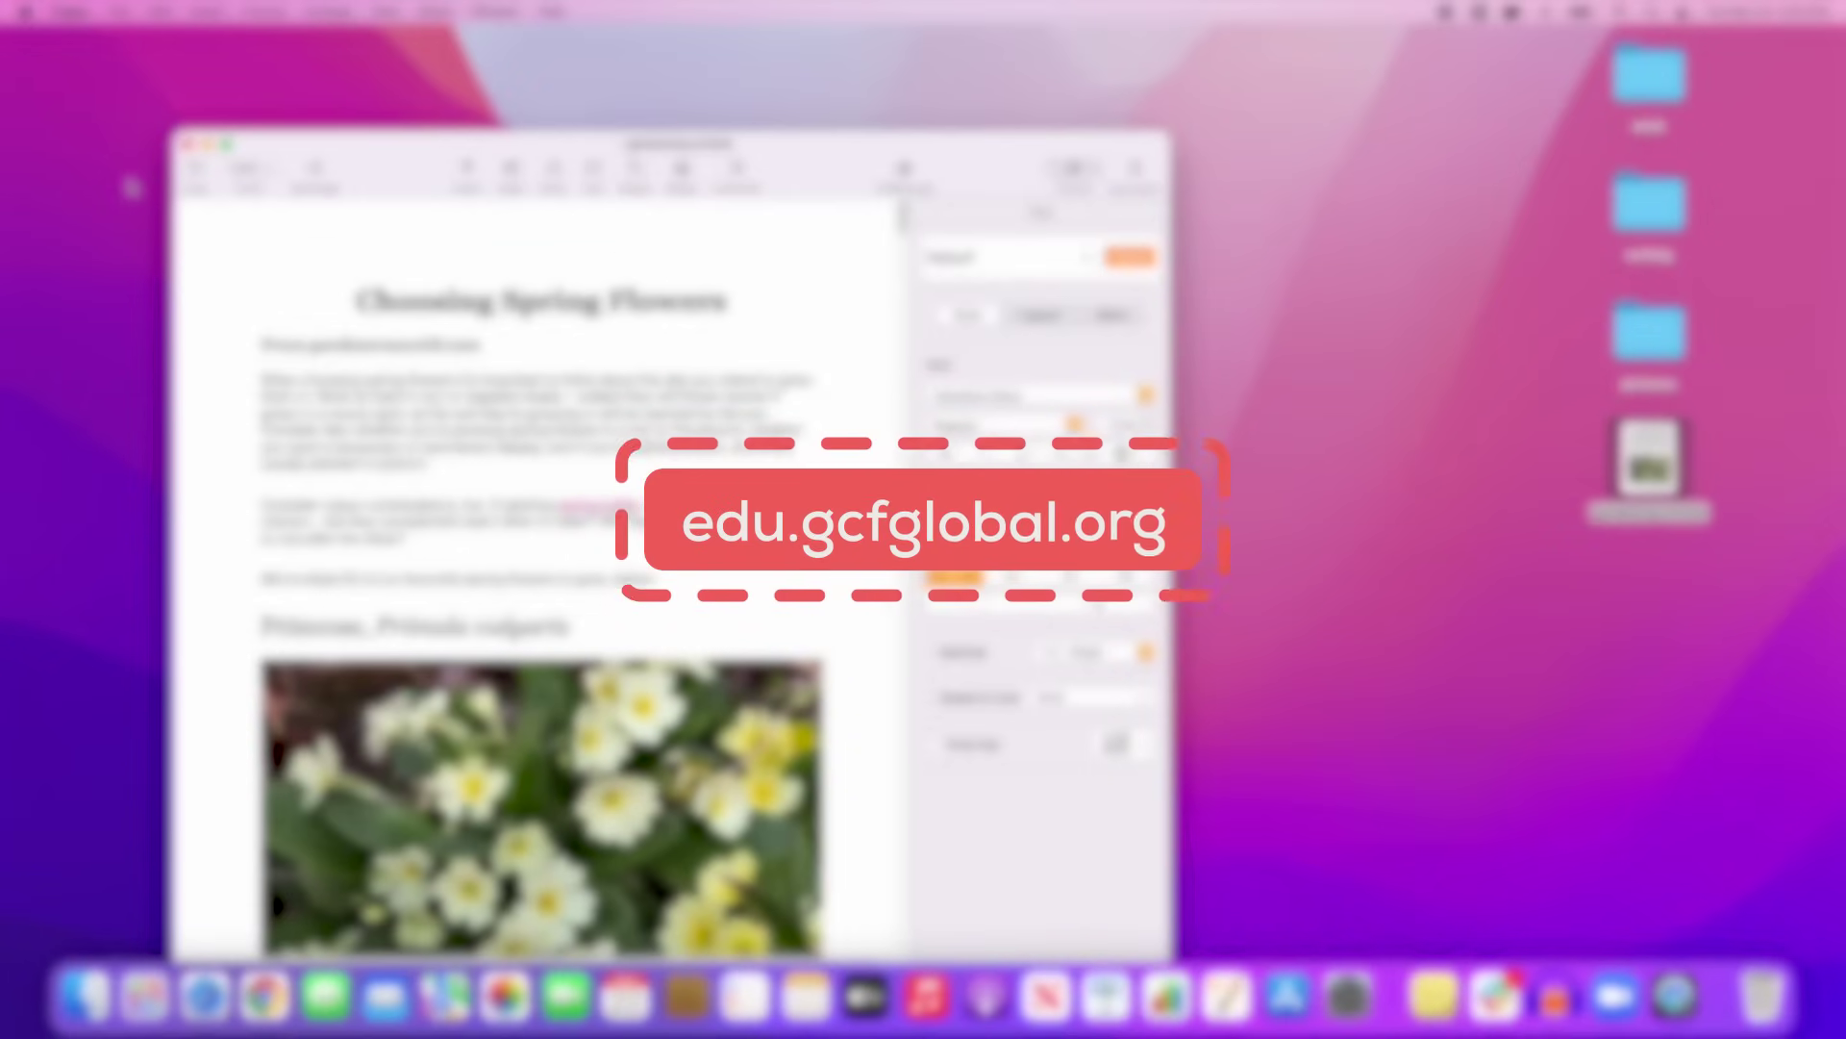